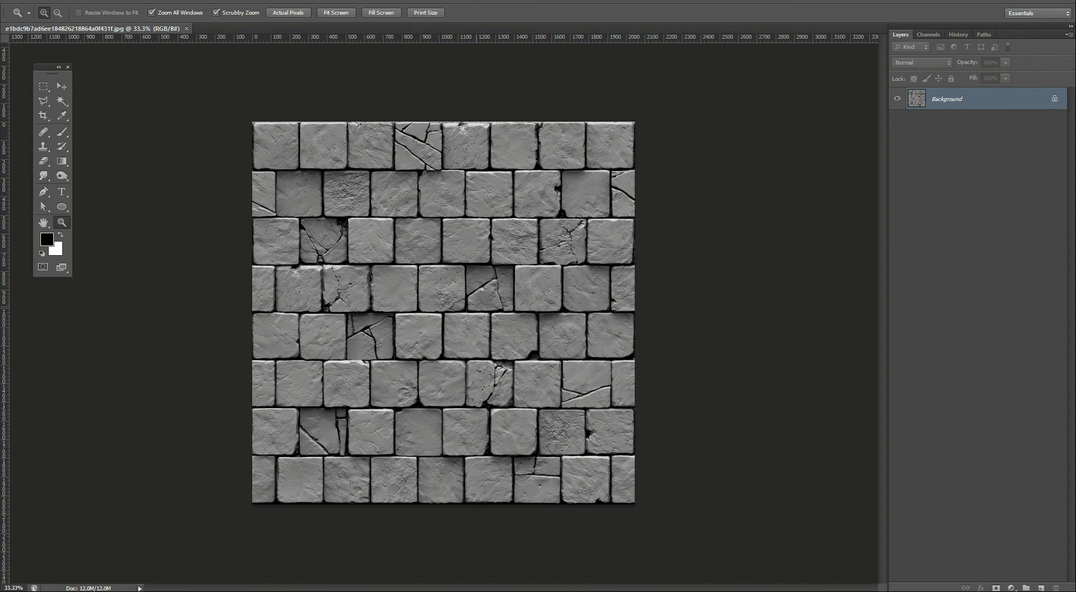
Offset the stone wall texture by +1024 pixels horizontally and vertically, wrapping the undefined areas around
left_click(177, 0)
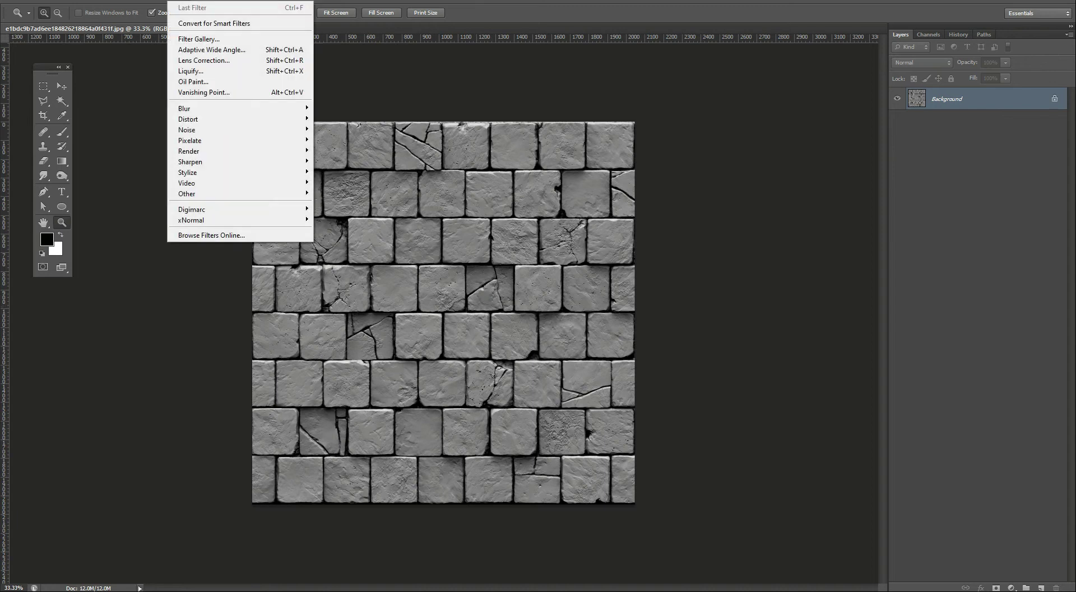
mouse_move(224, 194)
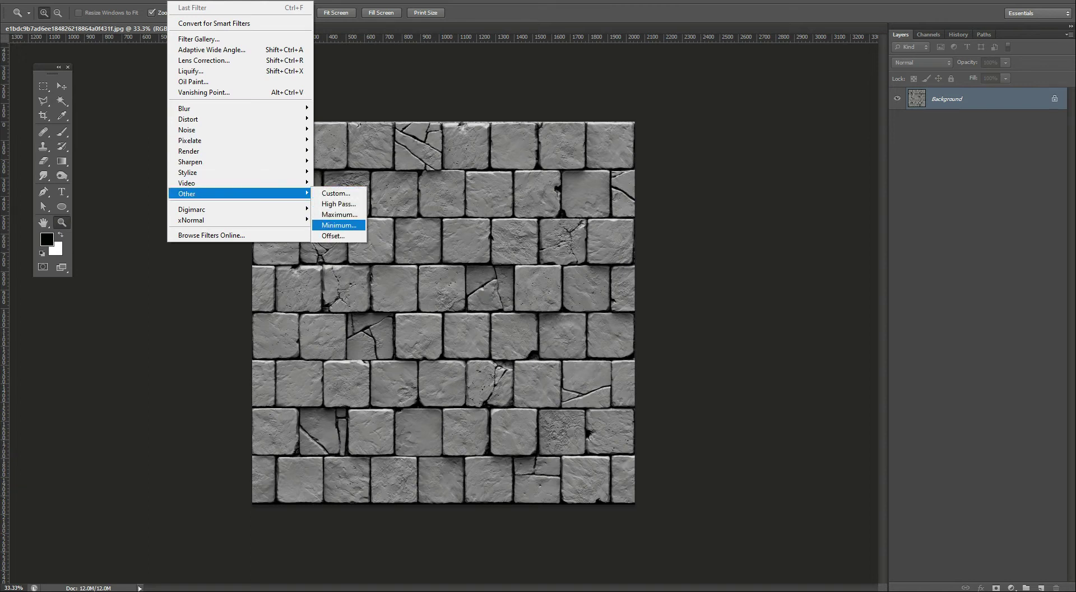
left_click(338, 235)
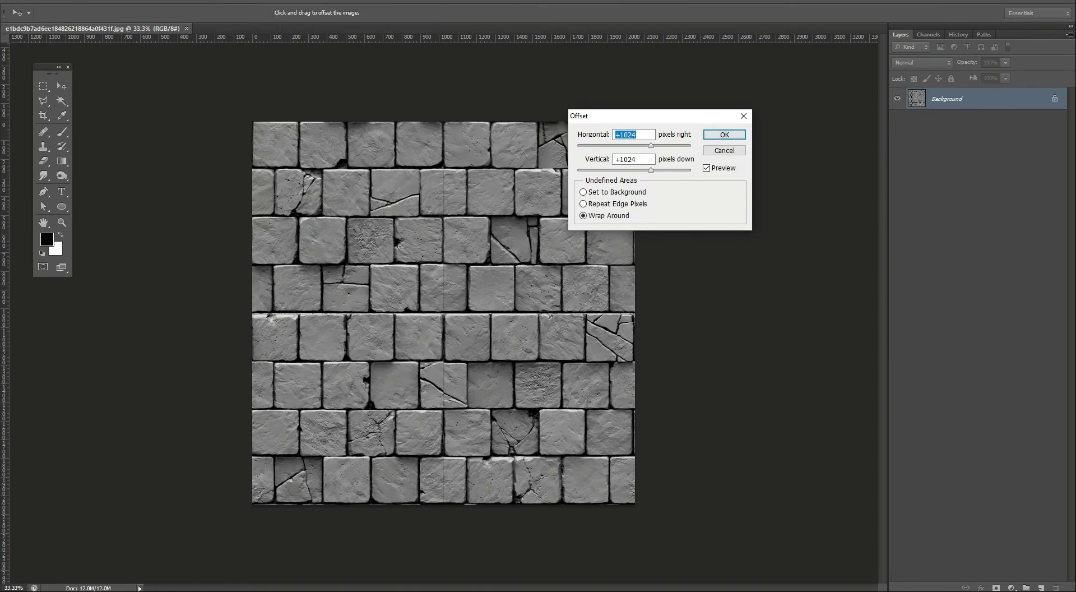
left_click_drag(692, 117, 759, 116)
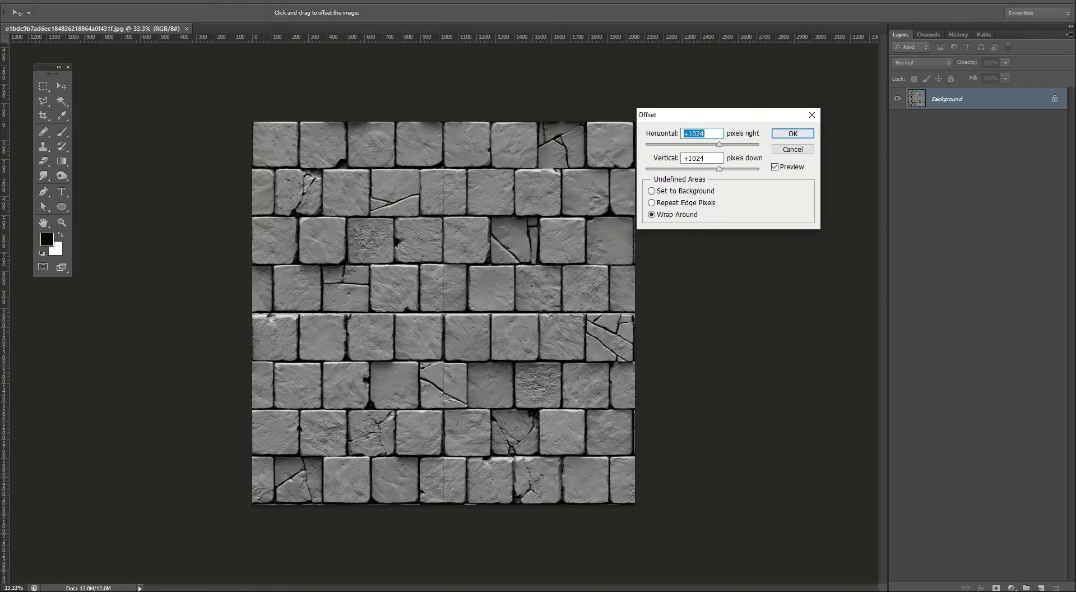
key("Return")
Examine the vertical and horizontal seams crossing the middle of the offset stone texture at several magnifications
key("z")
left_click(448, 322)
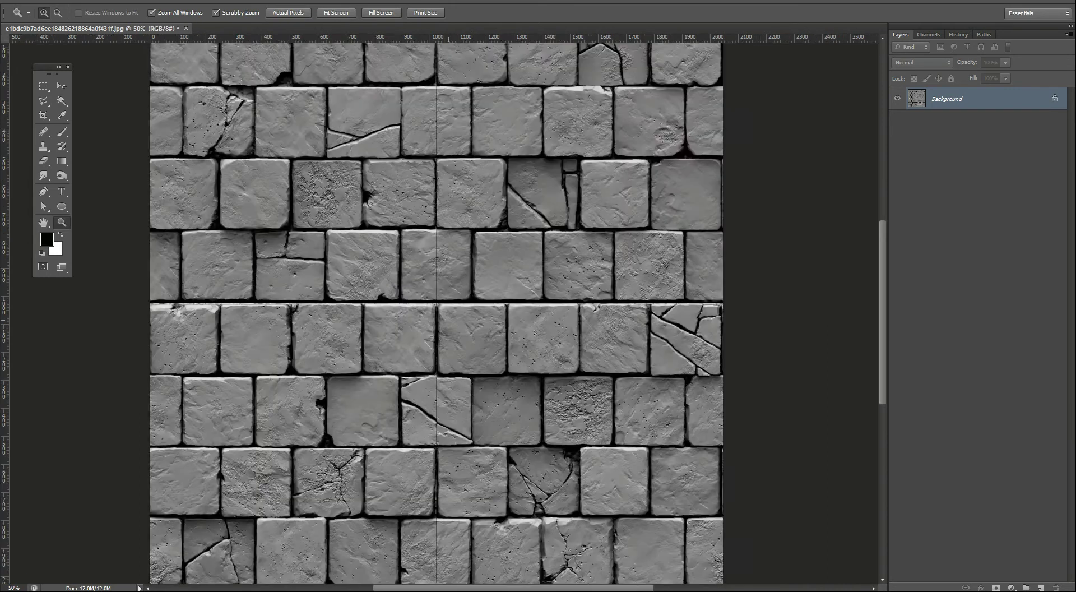
left_click(446, 318)
left_click(442, 310)
left_click_drag(425, 303, 439, 404)
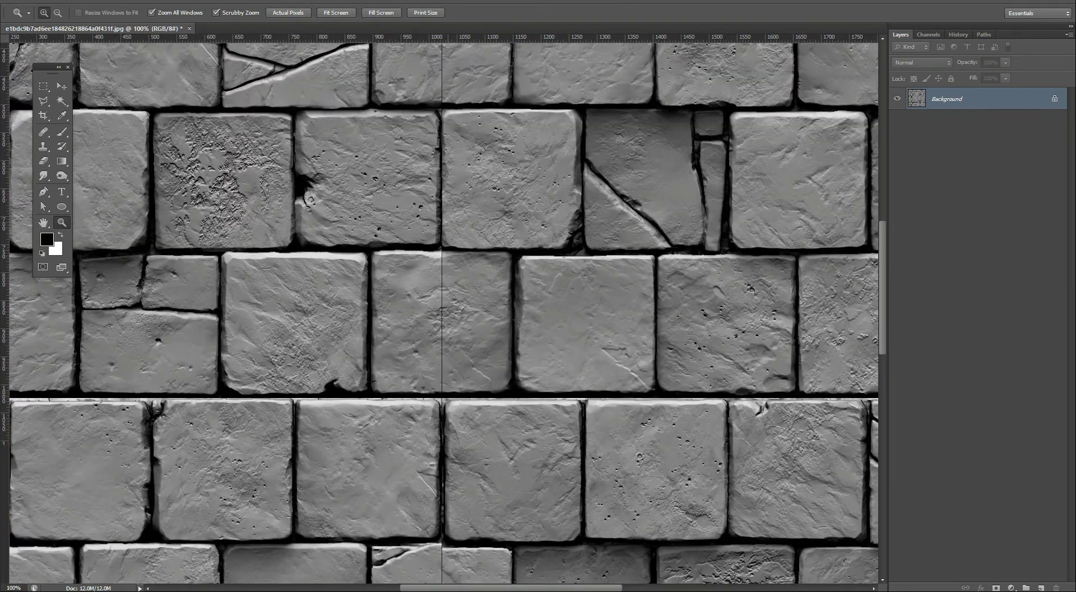
left_click(453, 324, "alt")
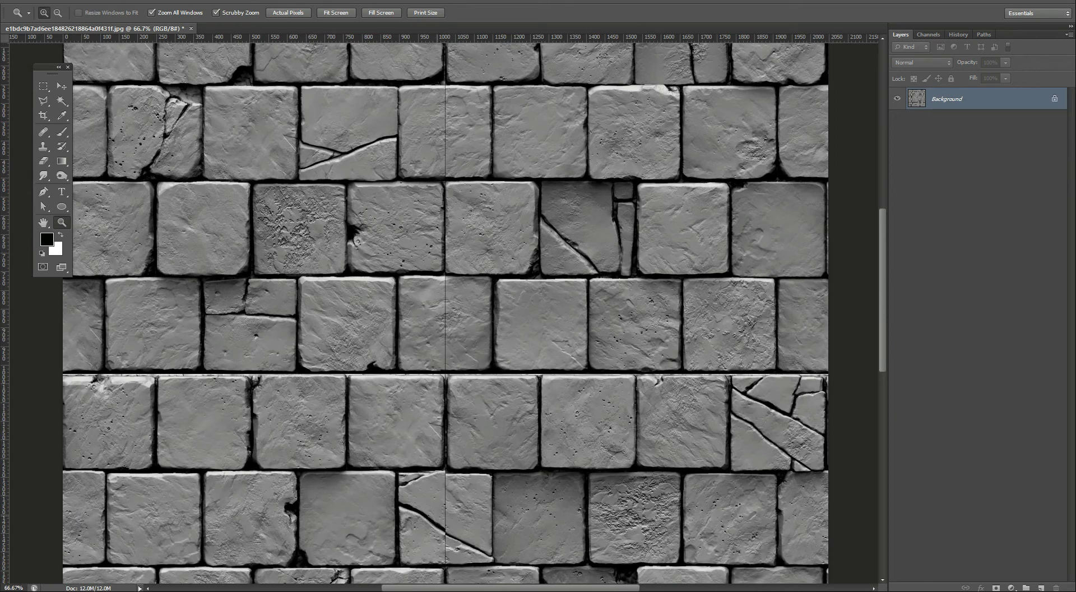
left_click_drag(444, 386, 437, 303)
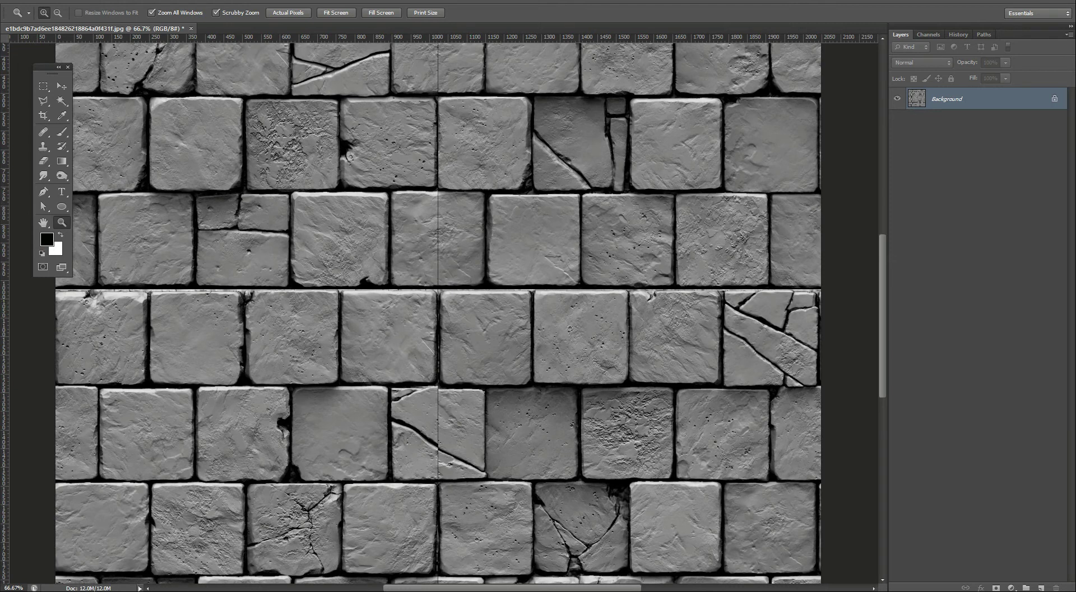
left_click(430, 246)
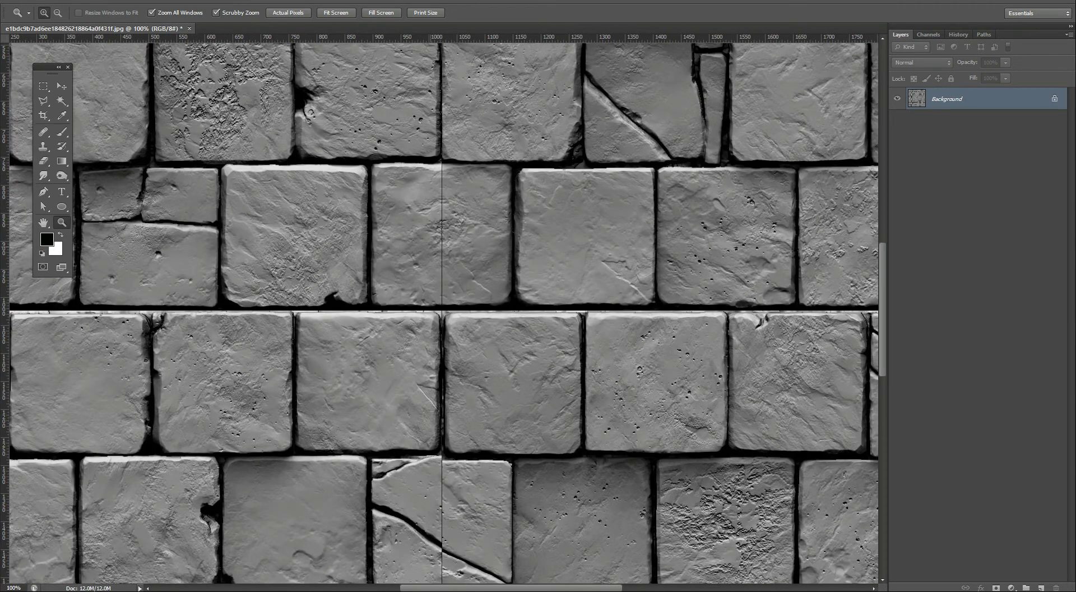
double_click(474, 345)
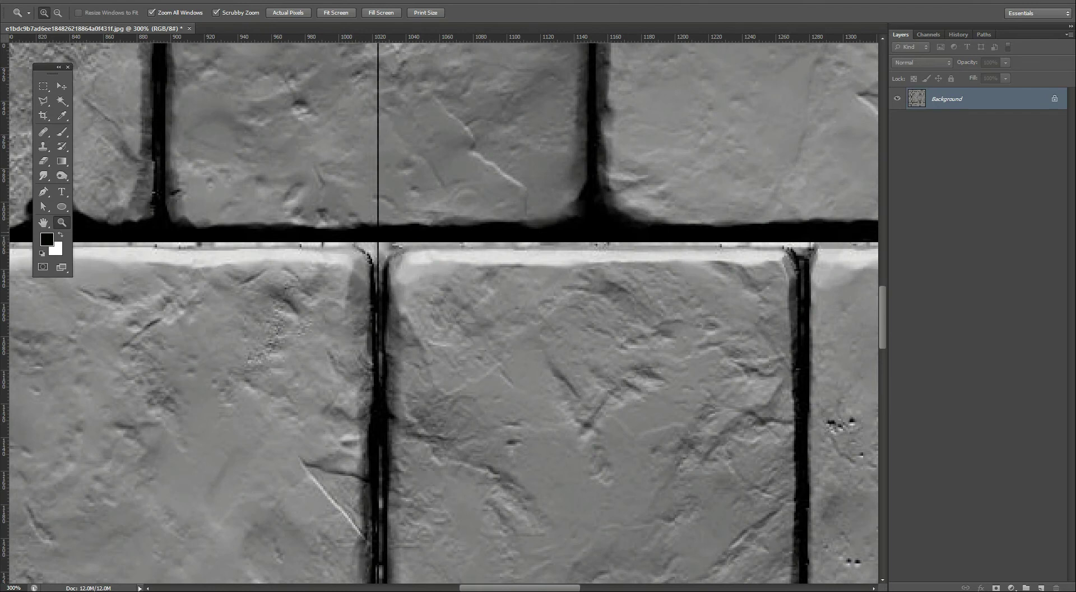
left_click(409, 270, "alt")
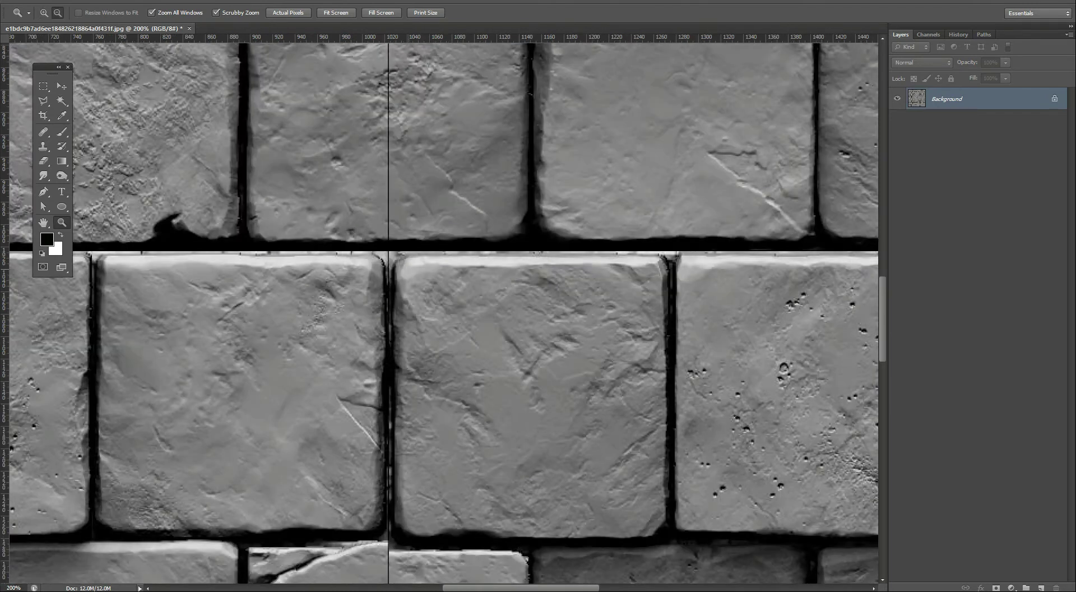
left_click(409, 269, "alt")
left_click(409, 270, "alt")
left_click(409, 270, "alt")
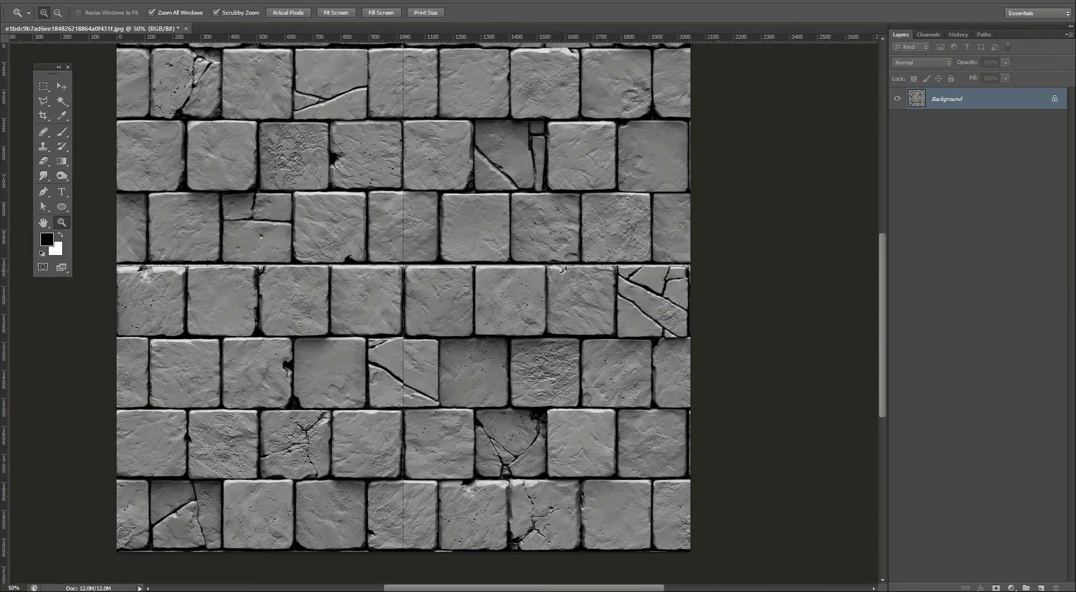
left_click_drag(426, 246, 429, 289)
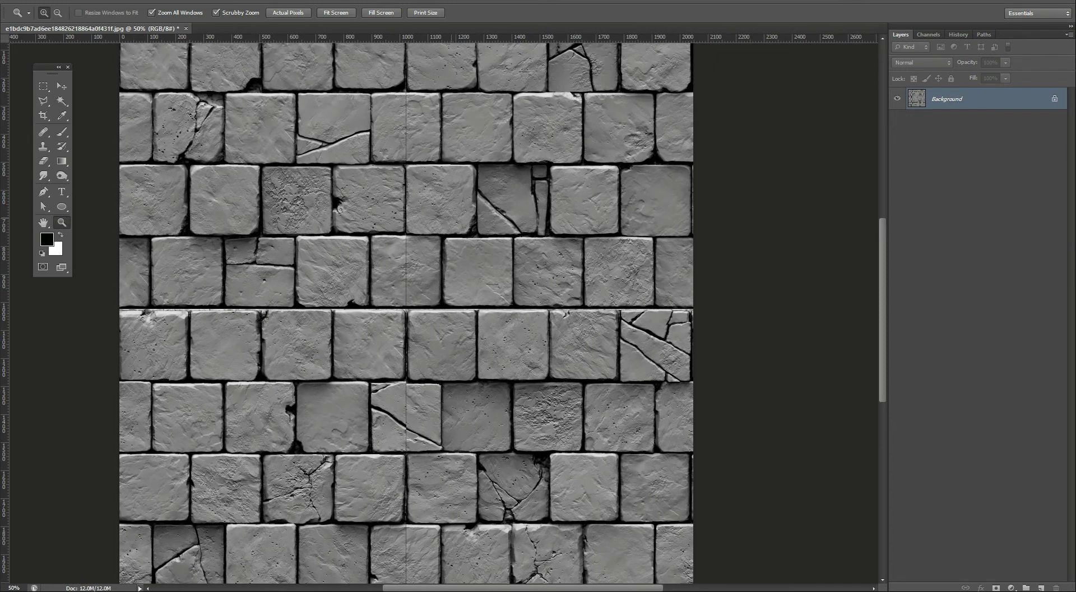
Retouch the vertical centre seam on the second-row stone with the Clone Stamp at 48% opacity
left_click(451, 217, "alt")
left_click(452, 218)
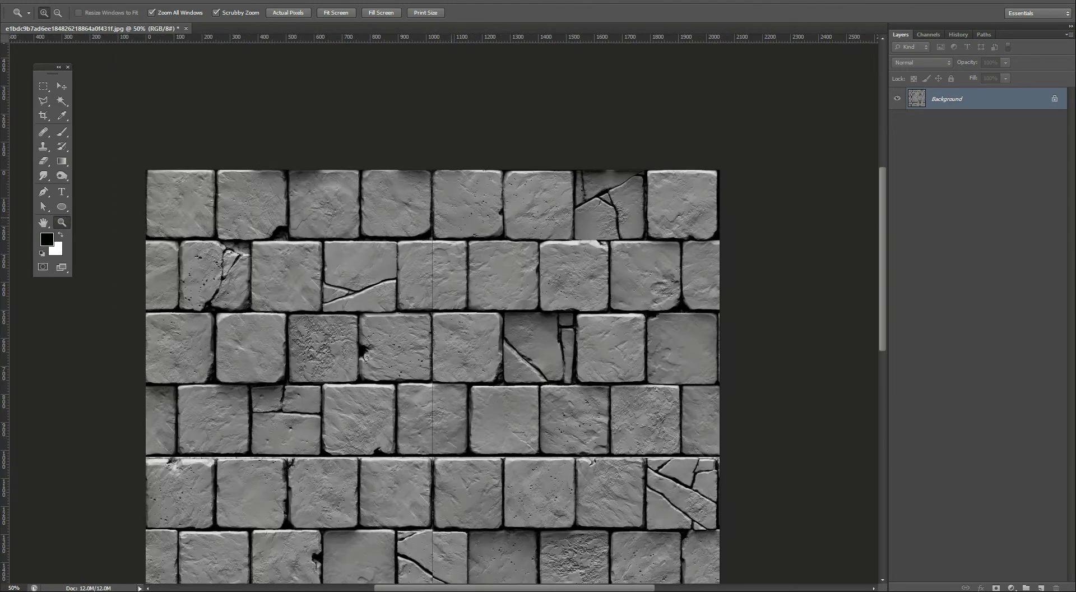
left_click(451, 217)
left_click(473, 392)
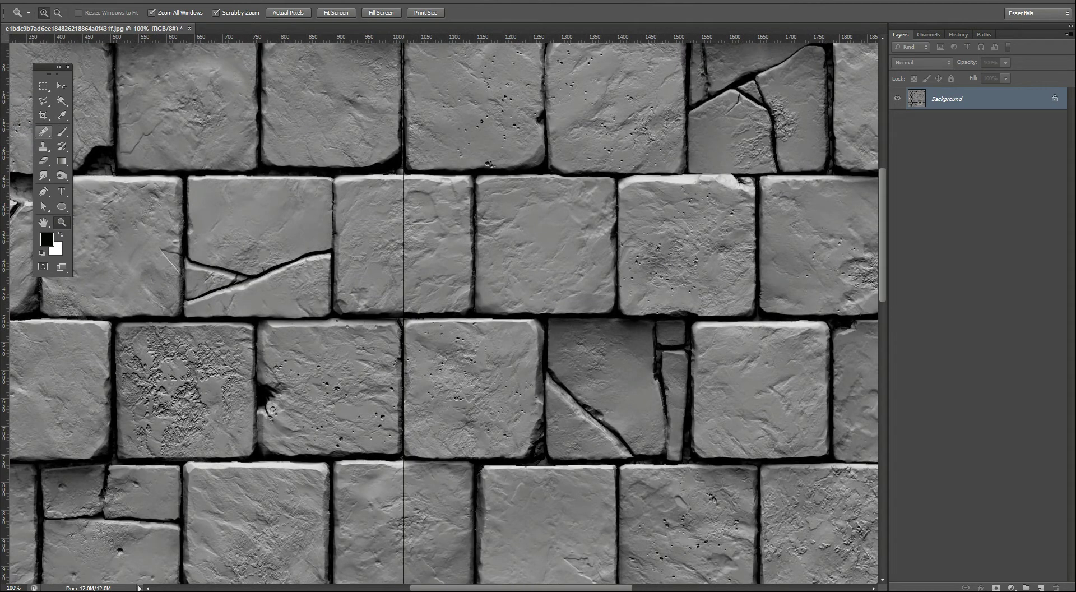
left_click(43, 132)
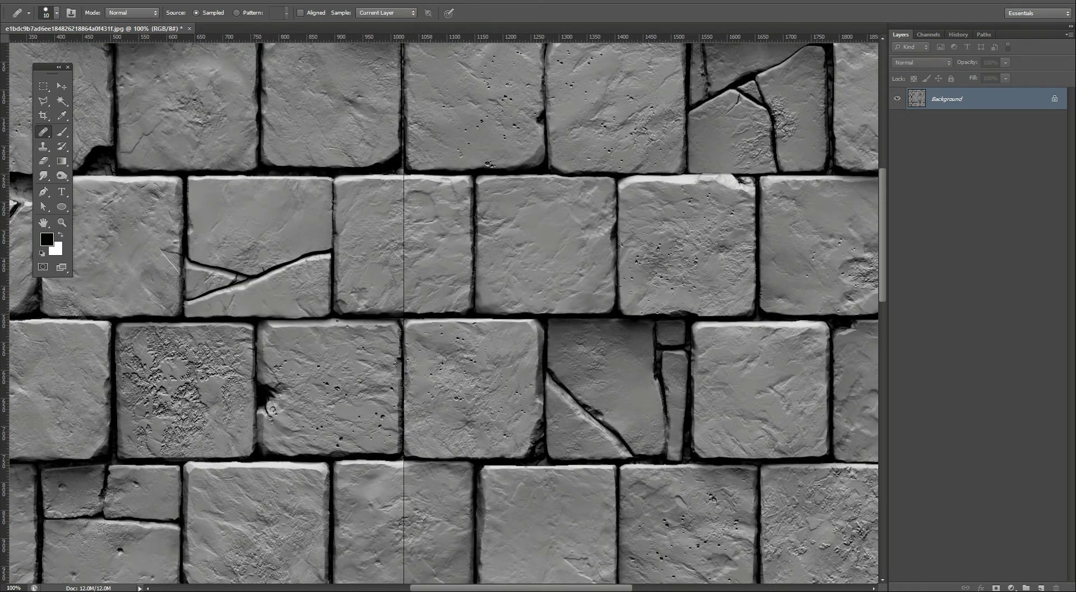
mouse_move(404, 224)
left_mouse_down()
mouse_move(403, 252)
mouse_move(405, 197)
left_mouse_up()
left_click(43, 147)
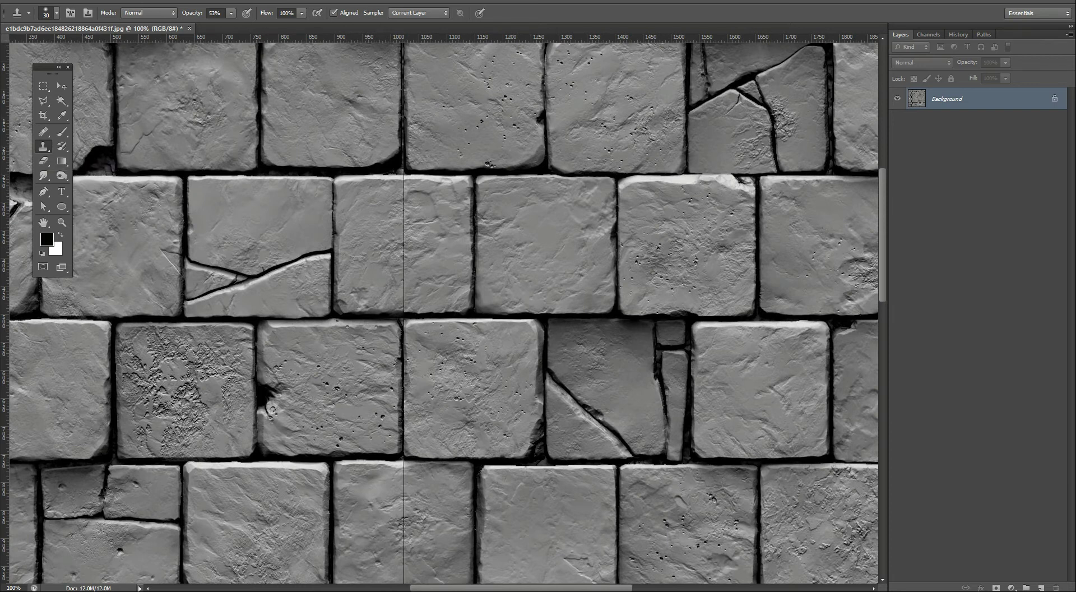
left_click(231, 13)
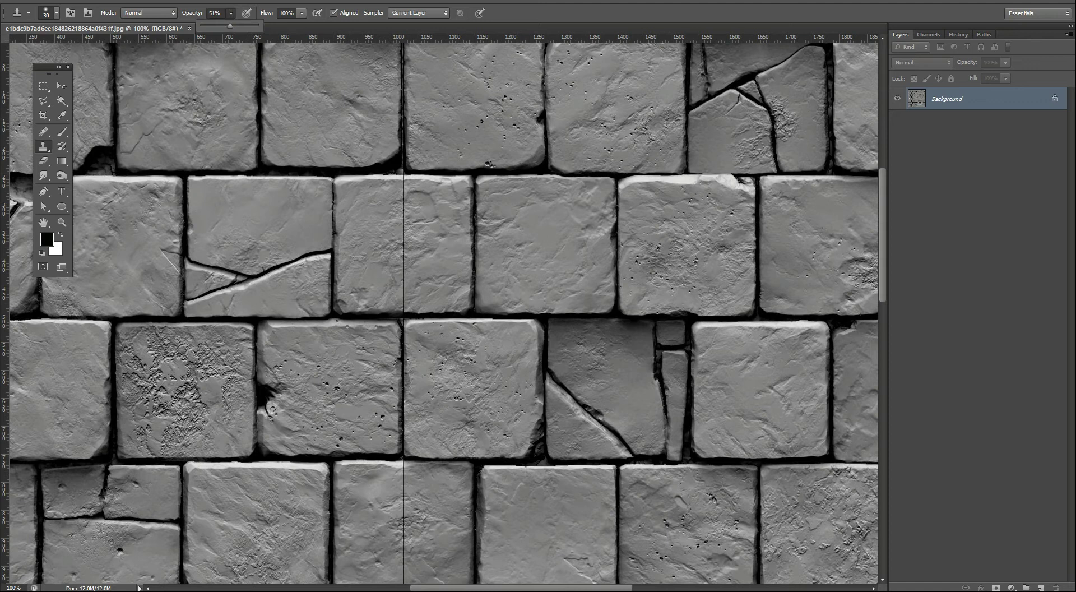
left_click(391, 229)
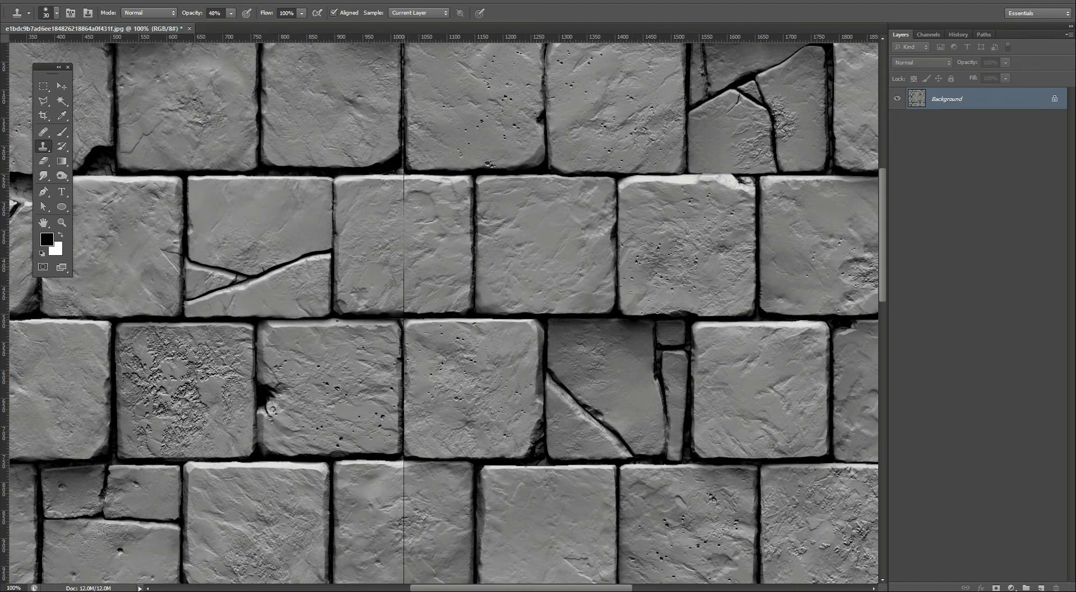
left_click(370, 248)
key("ctrl+z")
key("z")
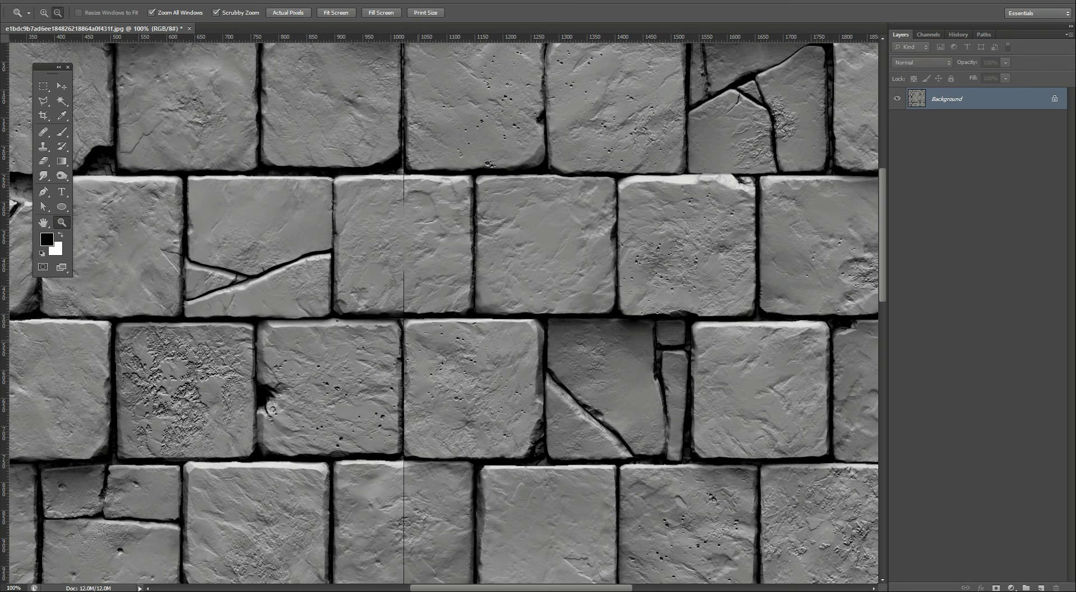
left_click(420, 339, "alt")
left_click(420, 339, "alt")
left_click_drag(420, 455, 424, 366)
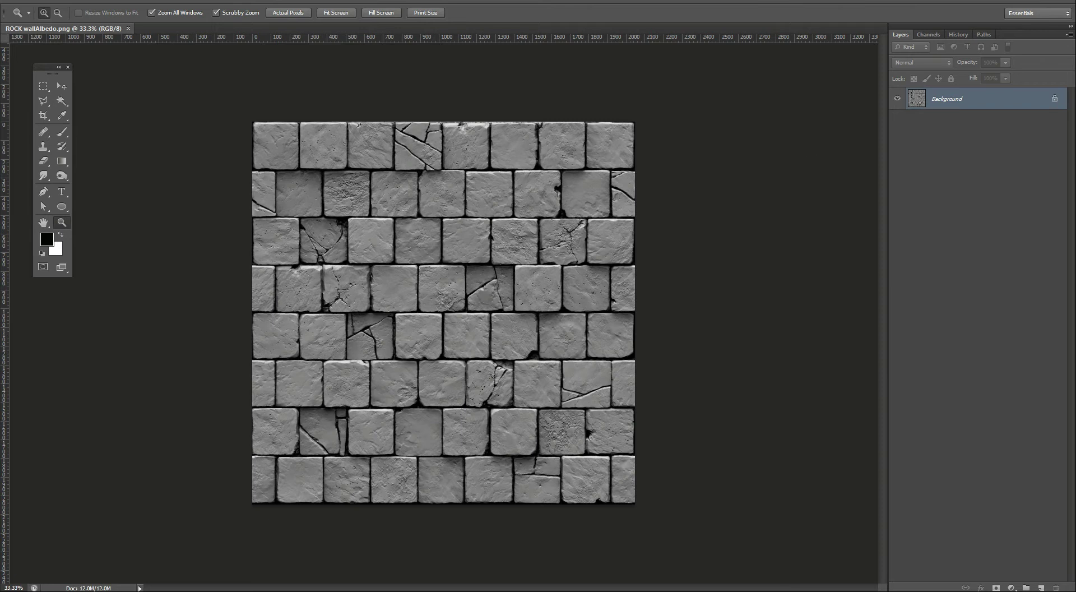
Reapply the last Offset filter to ROCK wallAlbedo.png and inspect the middle of the texture for seams
left_click(178, 0)
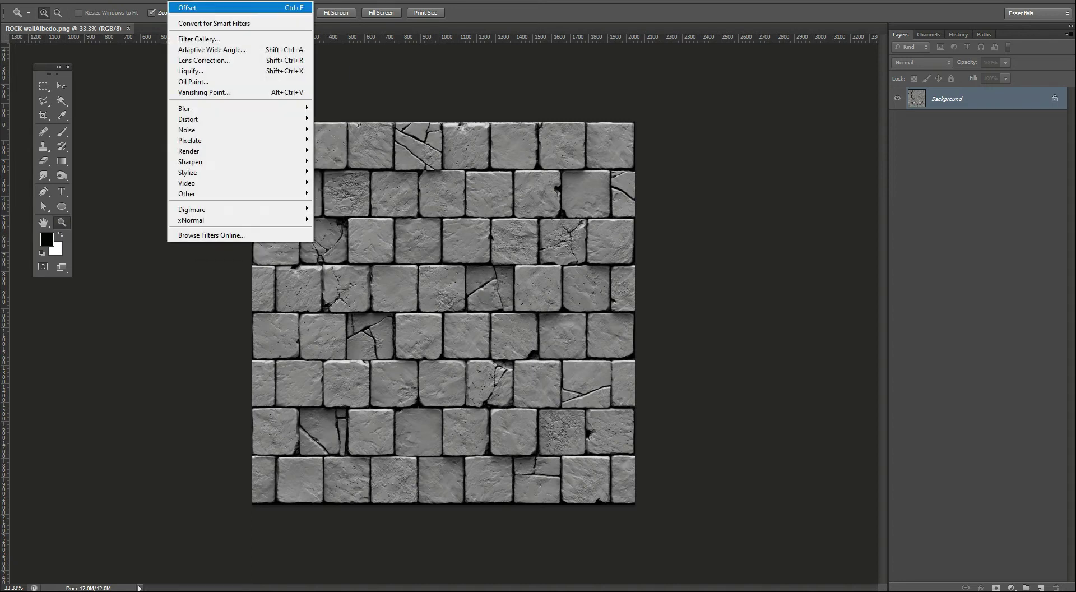
left_click(188, 8)
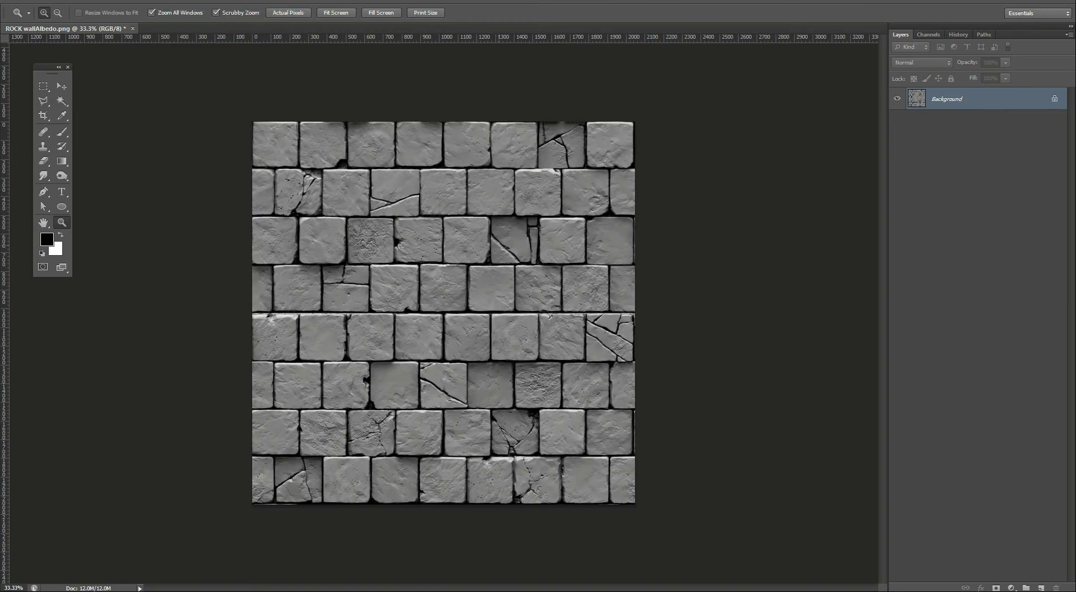
left_click(450, 296)
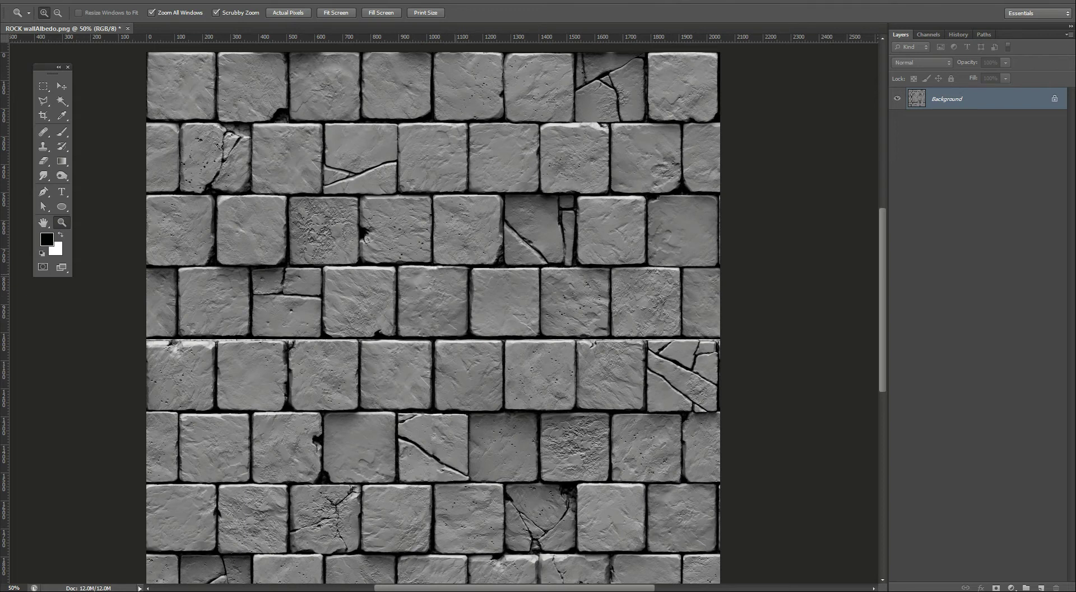
left_click(451, 259, "alt")
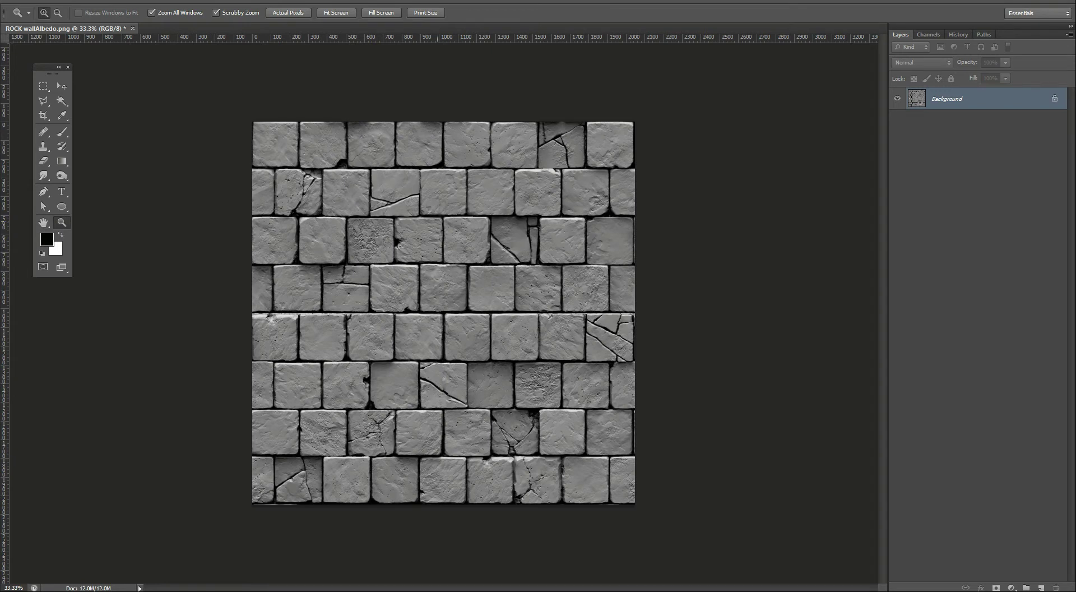
left_click(176, 0)
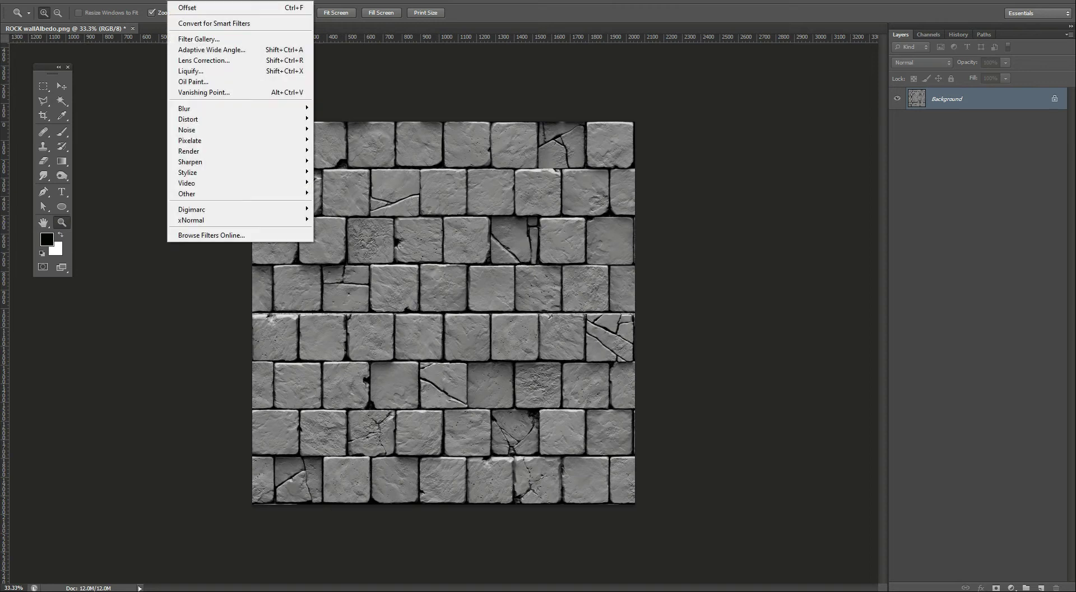
mouse_move(224, 220)
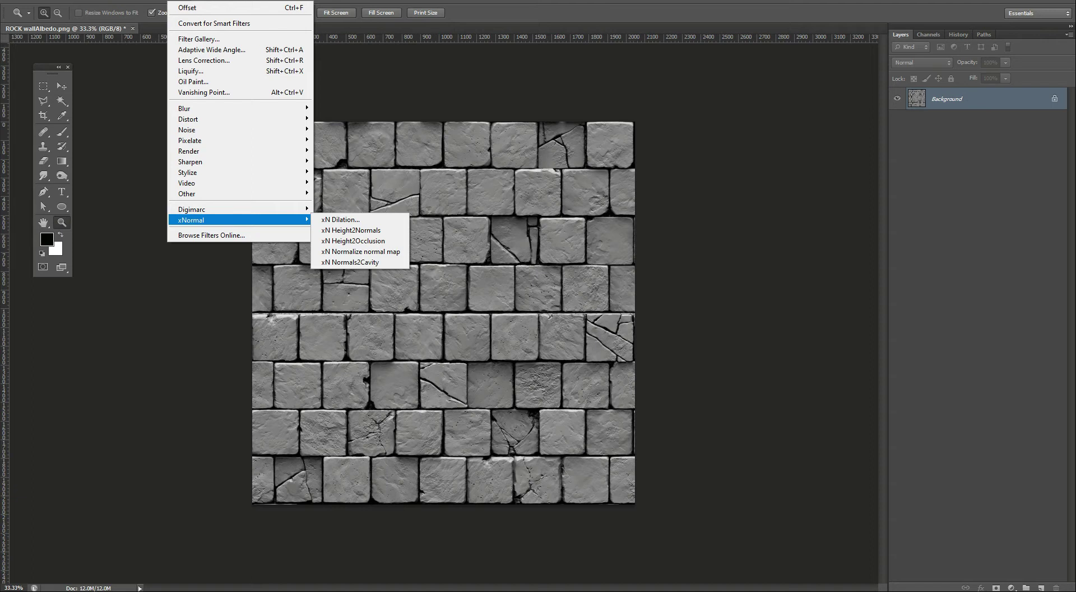
left_click(230, 280)
Duplicate the Background layer and desaturate the copy with Hue/Saturation by setting Saturation to -100
left_click_drag(1021, 100, 1040, 588)
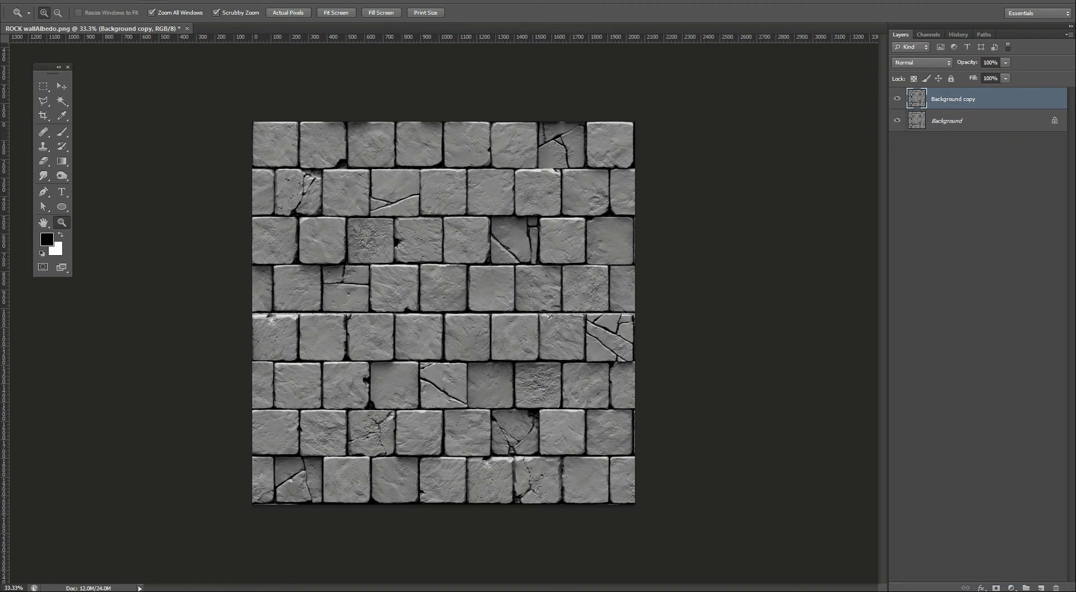
left_click(75, 1)
mouse_move(112, 24)
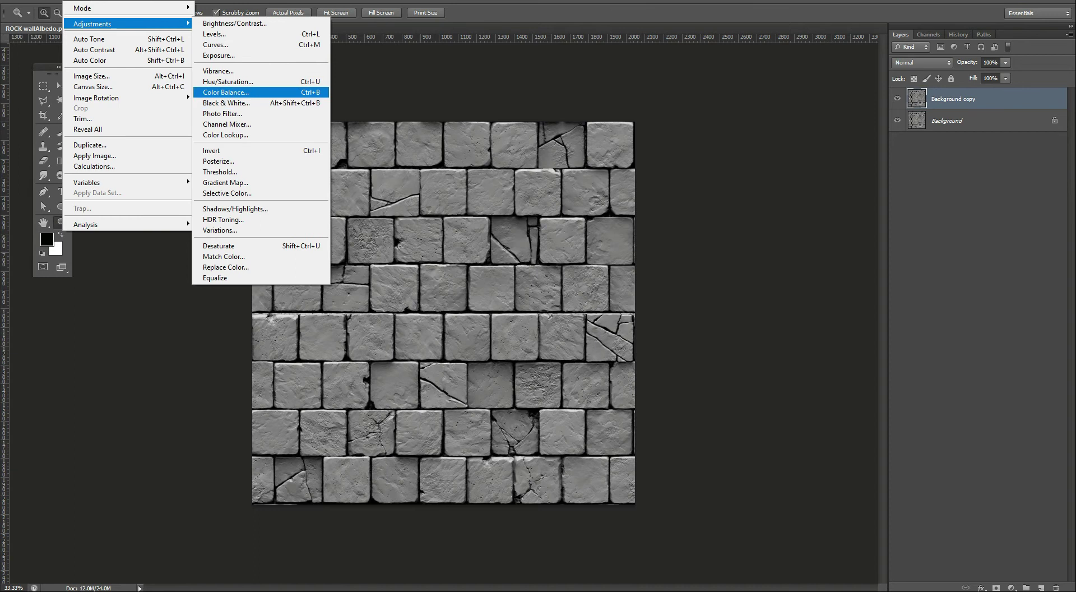
left_click(241, 81)
left_click_drag(801, 122, 746, 122)
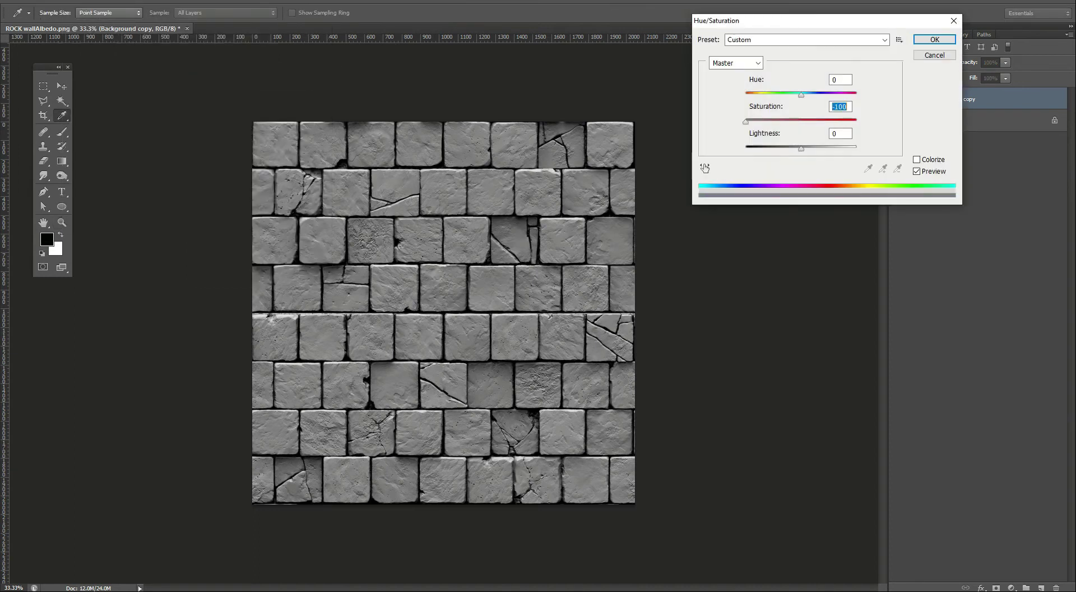
left_click(935, 41)
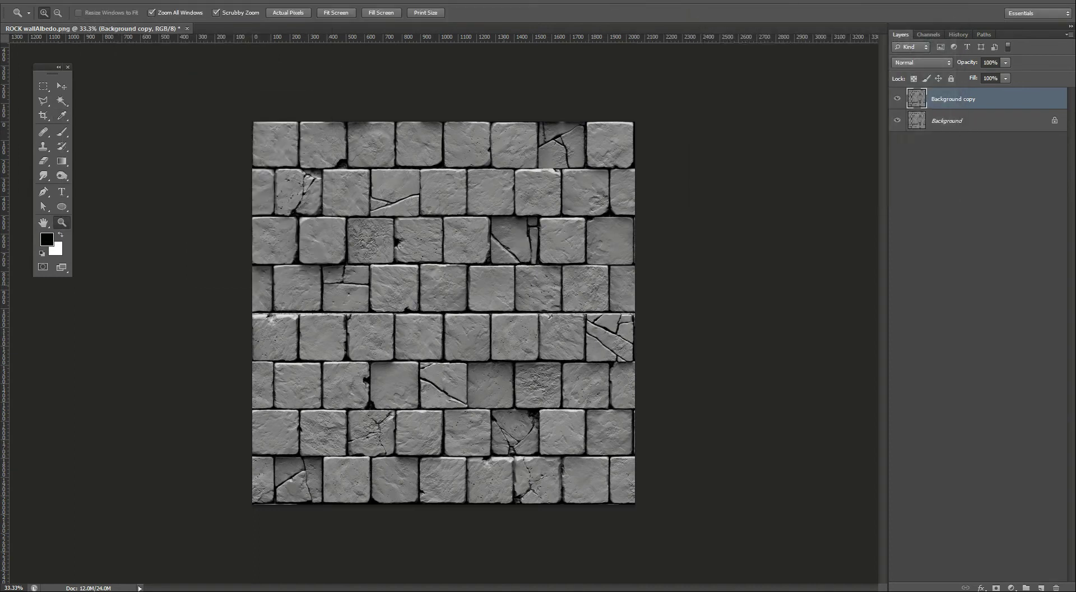
Try converting the duplicate layer into a normal map with the xNormal Height2Normals filter, and undo it
left_click(179, 2)
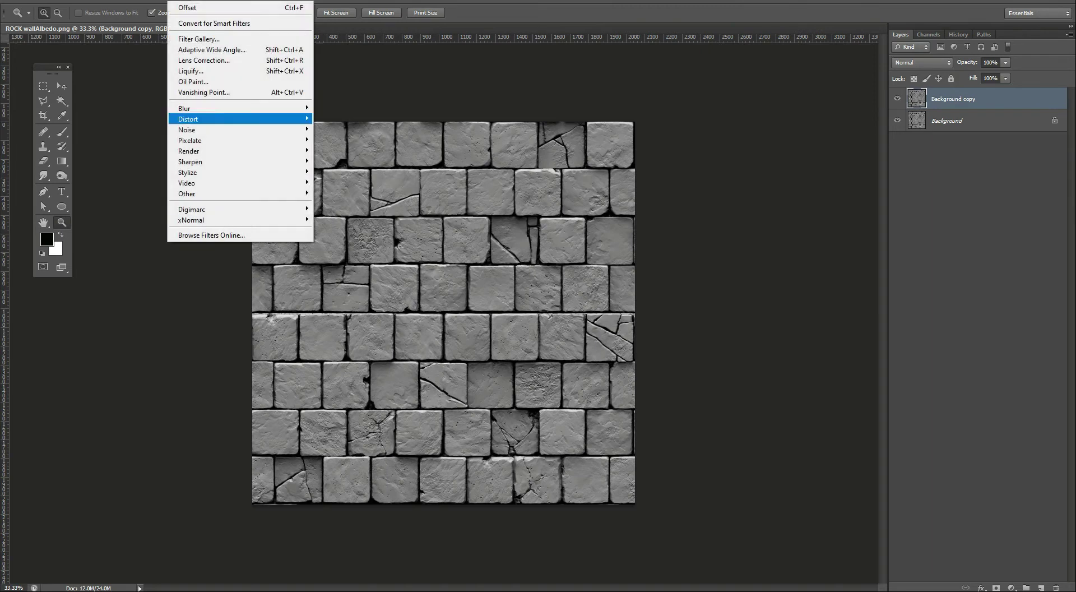
mouse_move(236, 220)
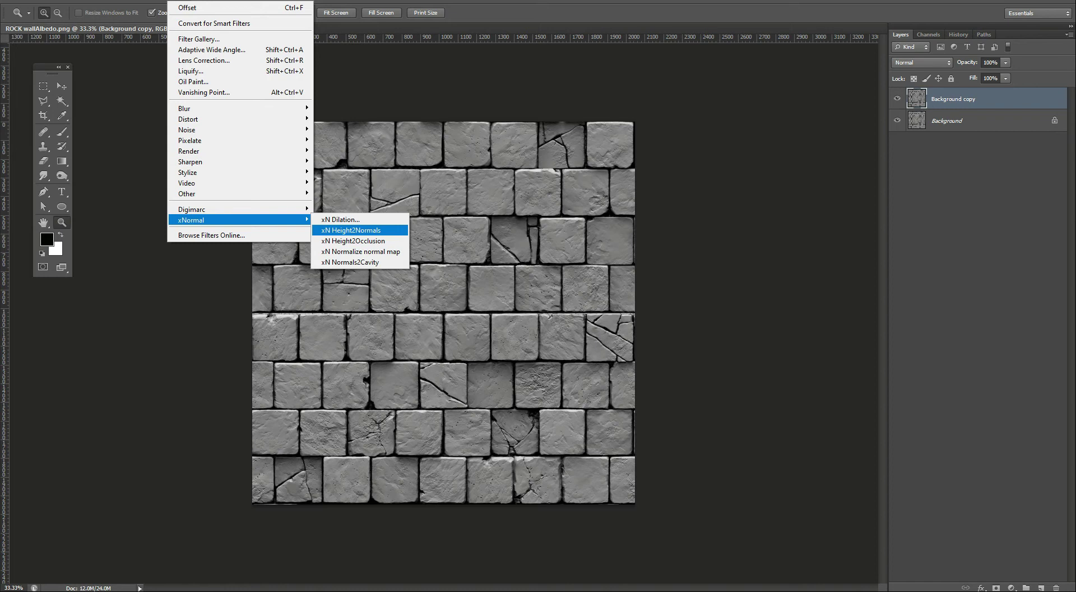
left_click(350, 229)
key("Return")
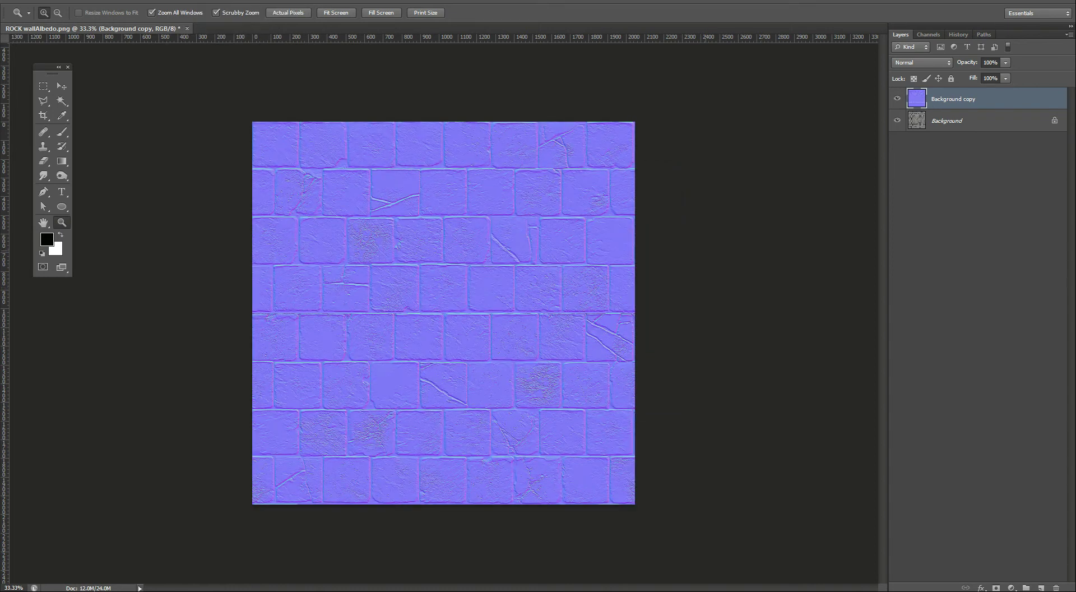
key("ctrl+z")
Duplicate the desaturated Background copy layer
left_click(179, 1)
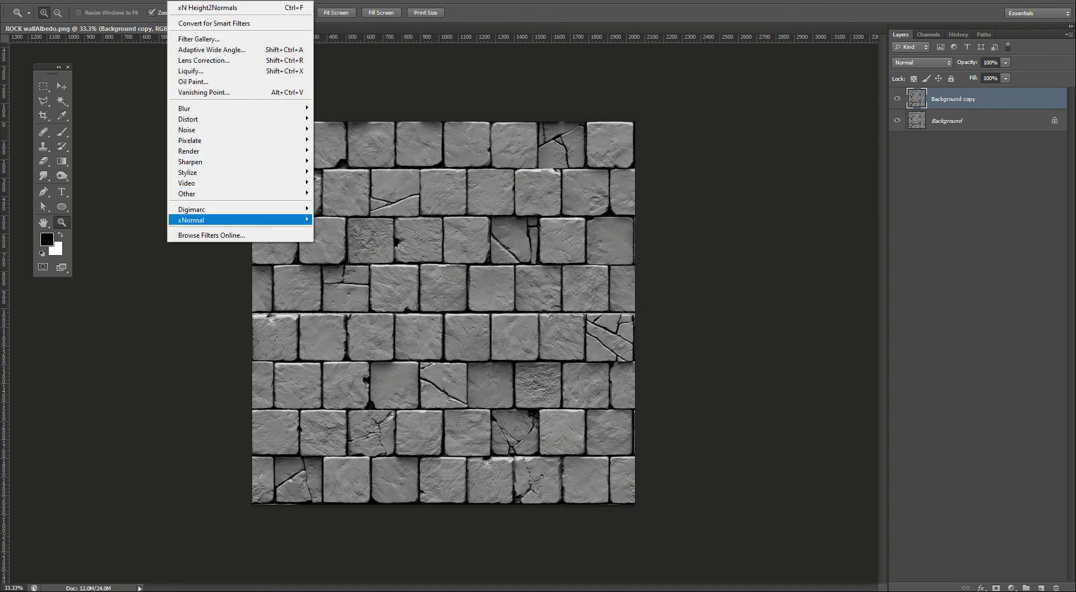
mouse_move(235, 220)
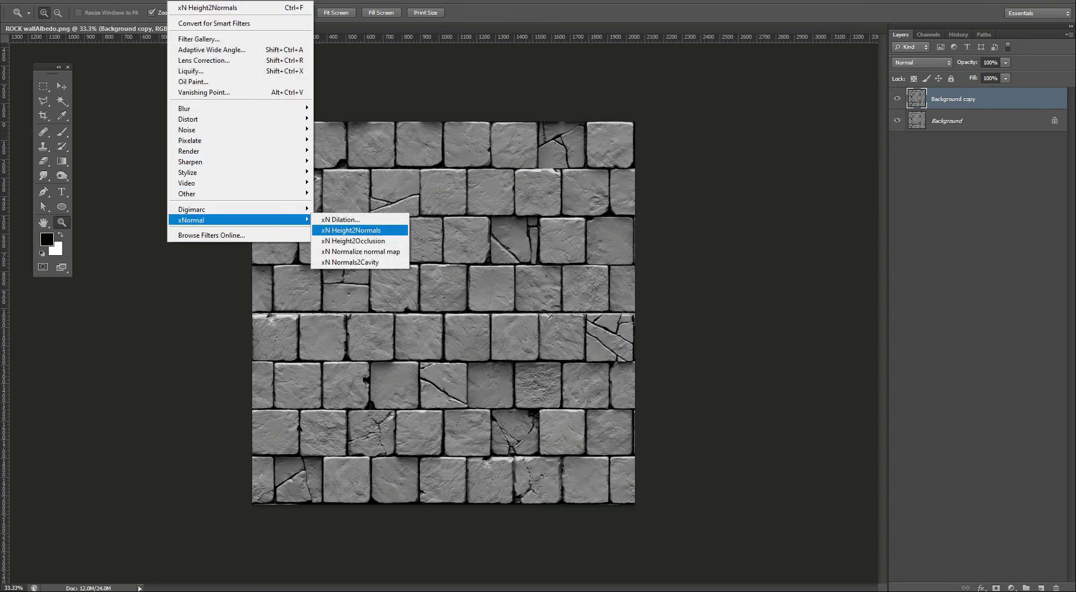
left_click(1004, 104)
left_click_drag(1003, 104, 1040, 586)
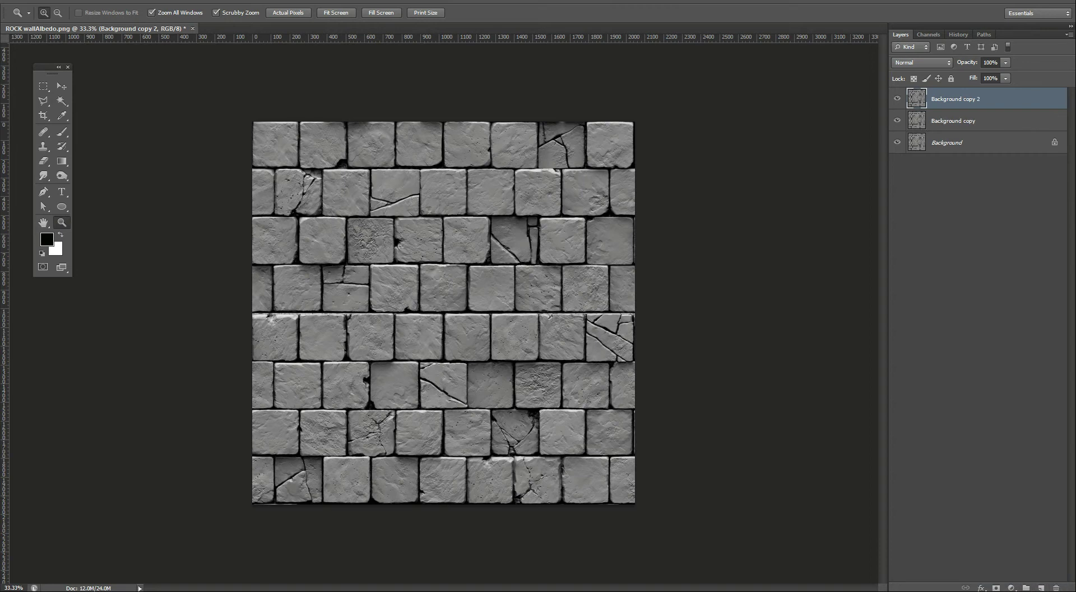
Convert the top duplicate layer into a normal map with xNormal Height2Normals, raising Smooth and updating the preview before applying
left_click(178, 1)
mouse_move(236, 220)
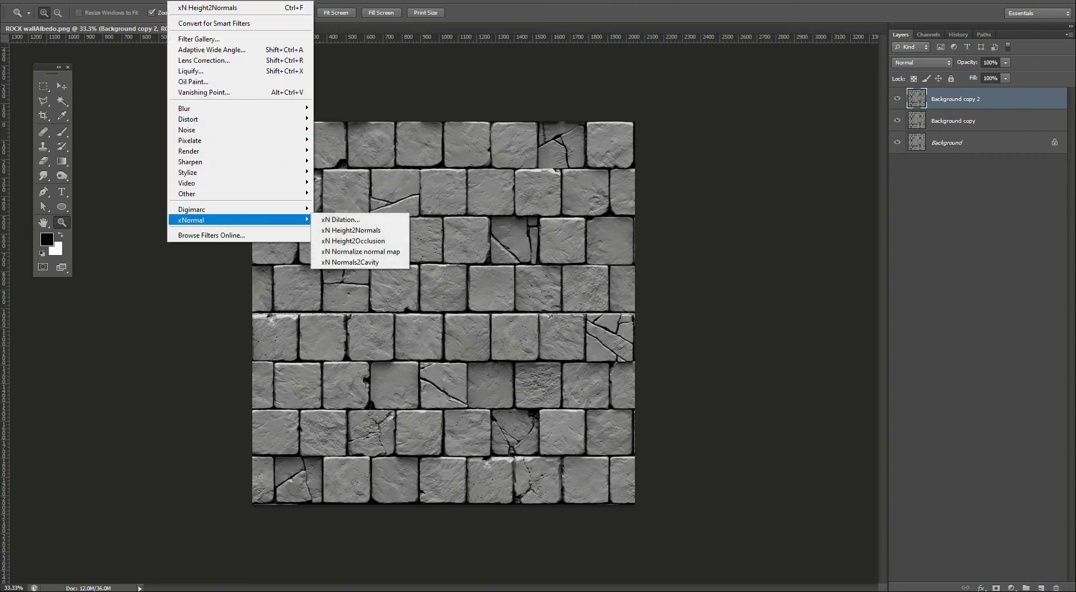
left_click(351, 230)
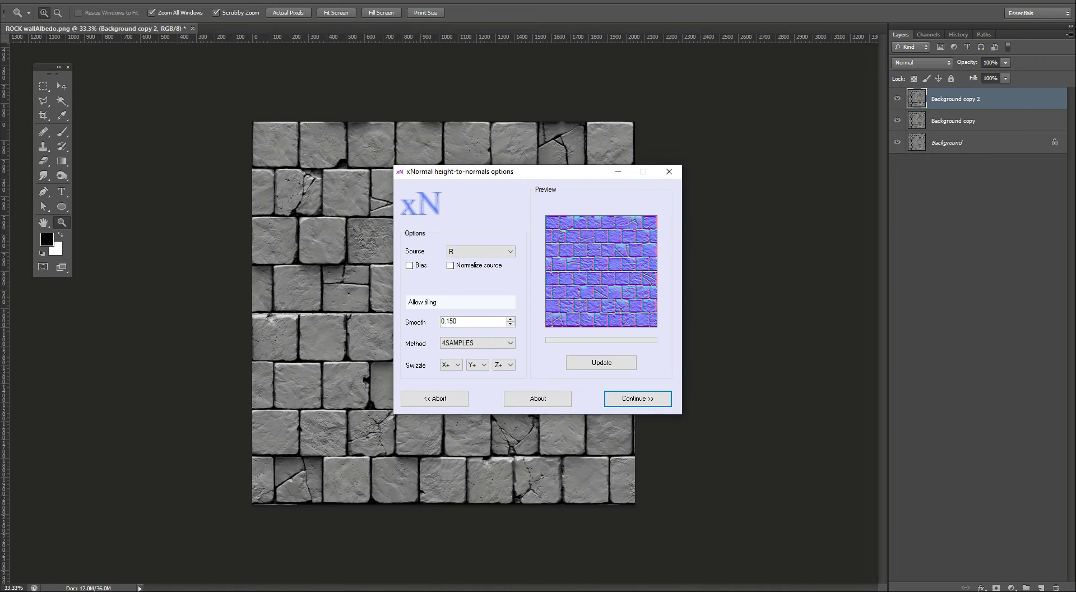
left_click(511, 319)
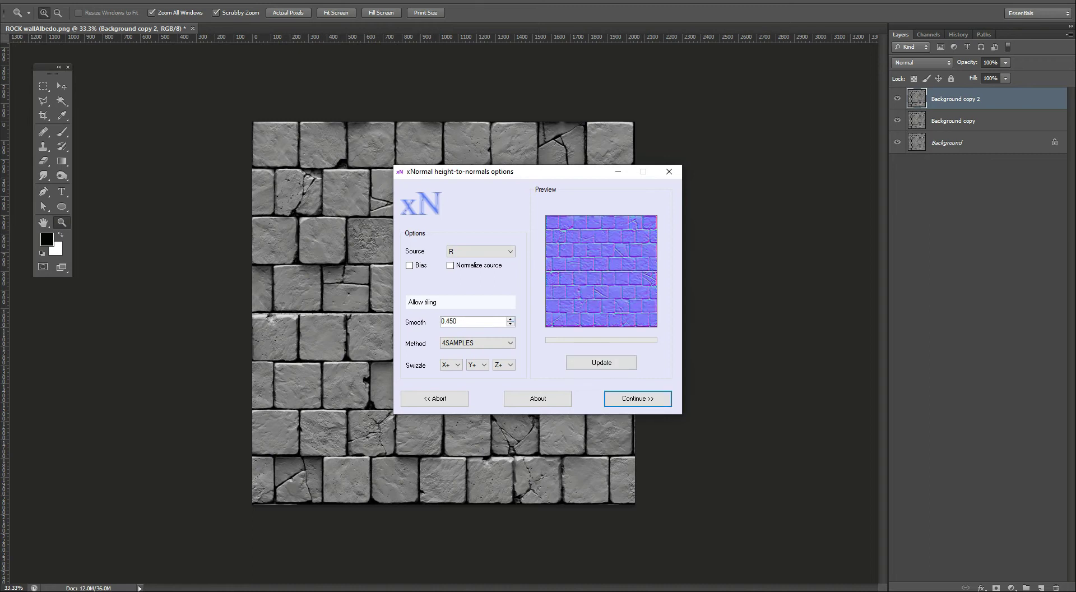
left_click(510, 323)
left_click(602, 362)
left_click(631, 396)
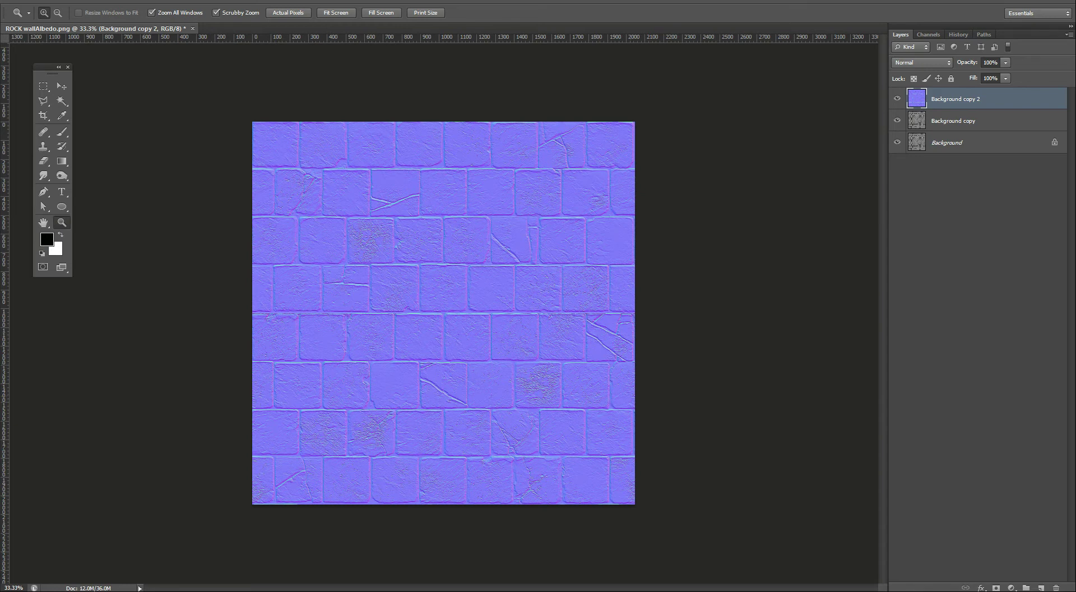
Hide the normal map layer and open the xNormal Height2Occlusion filter on the Background copy layer
left_click(897, 99)
left_click(977, 120)
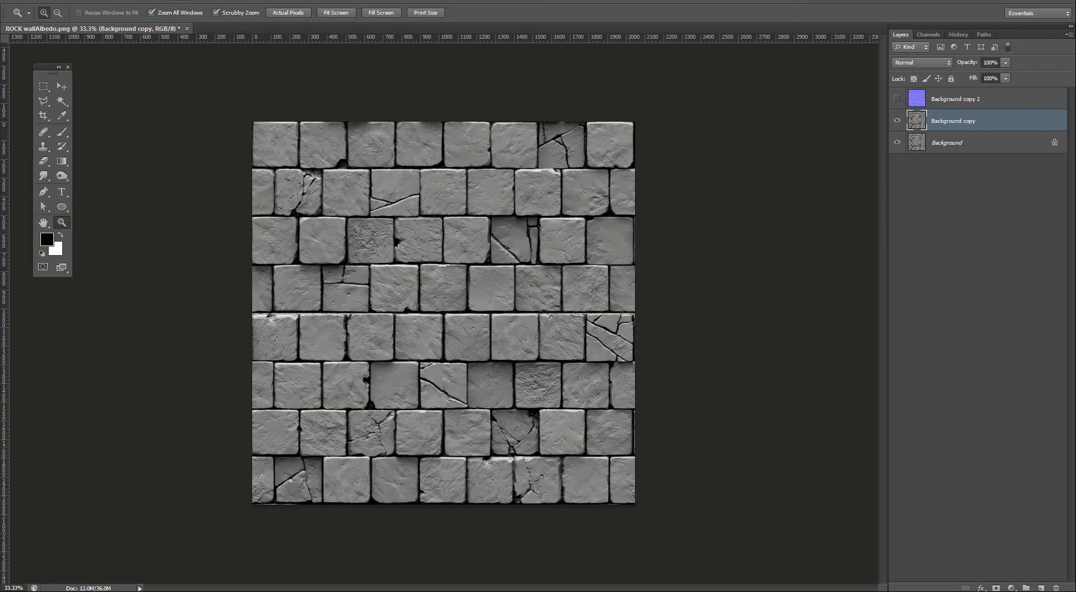
left_click(178, 0)
mouse_move(213, 194)
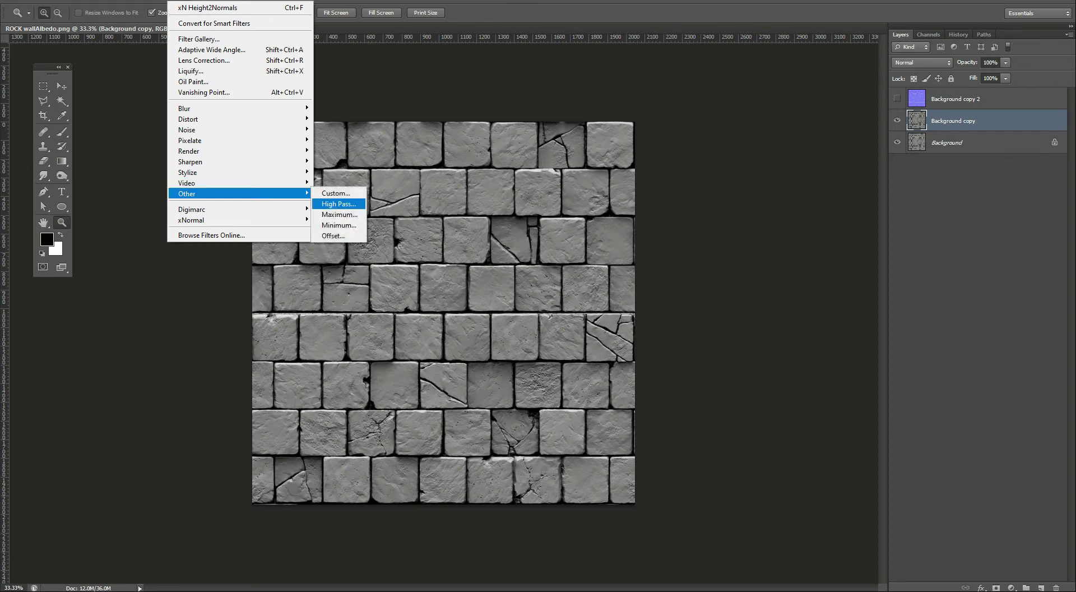
mouse_move(235, 220)
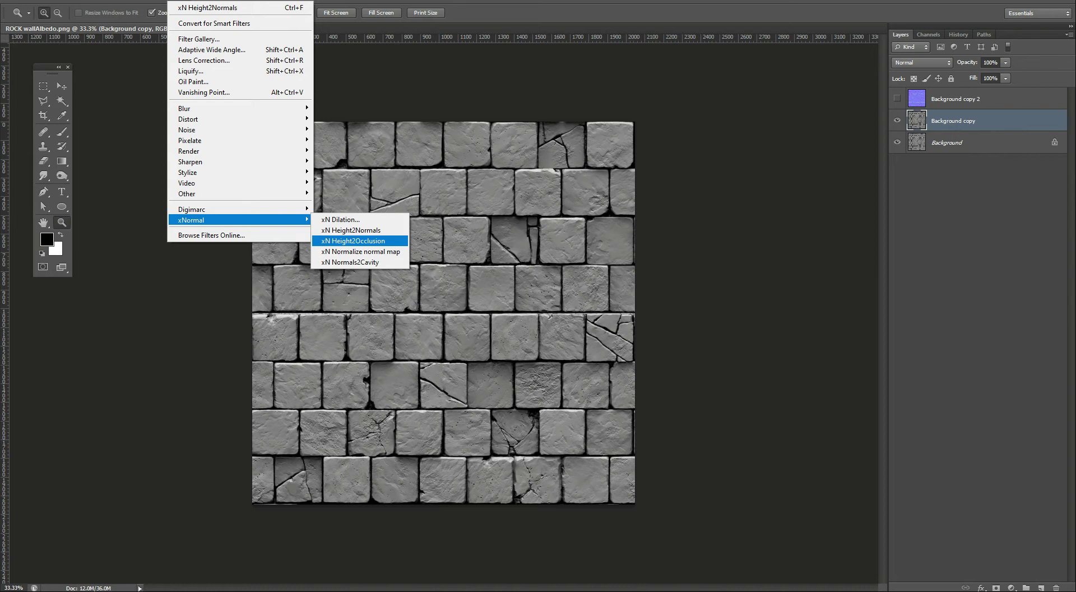
key("Return")
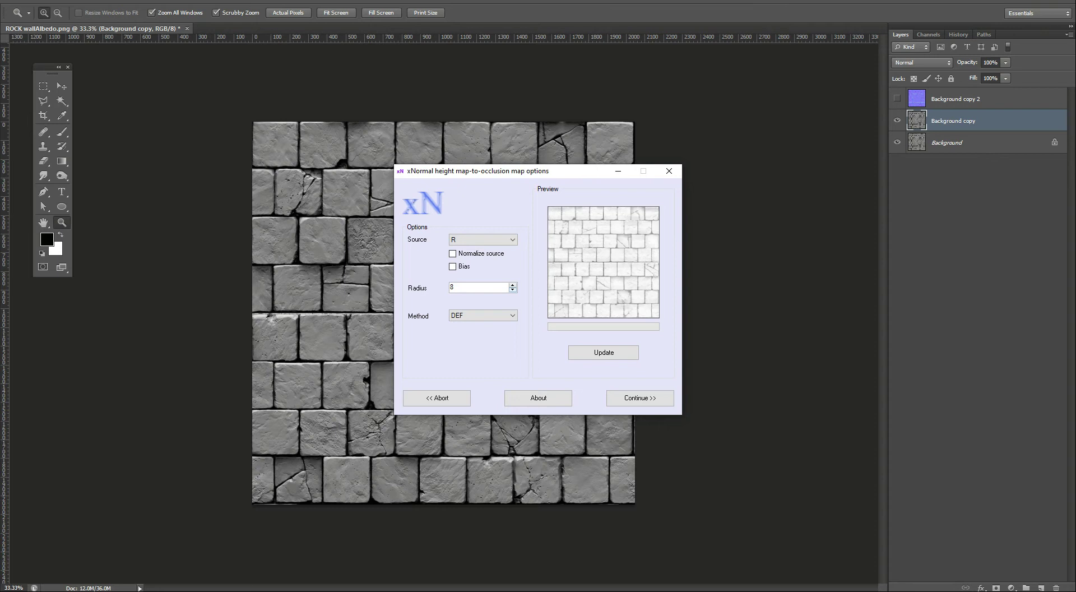
Compare Radius values up to 16 in the occlusion preview and generate the occlusion map on Background copy
left_click(512, 289)
left_click(604, 352)
left_click(513, 290)
type("13")
left_click(604, 353)
left_click(512, 284)
left_click(604, 353)
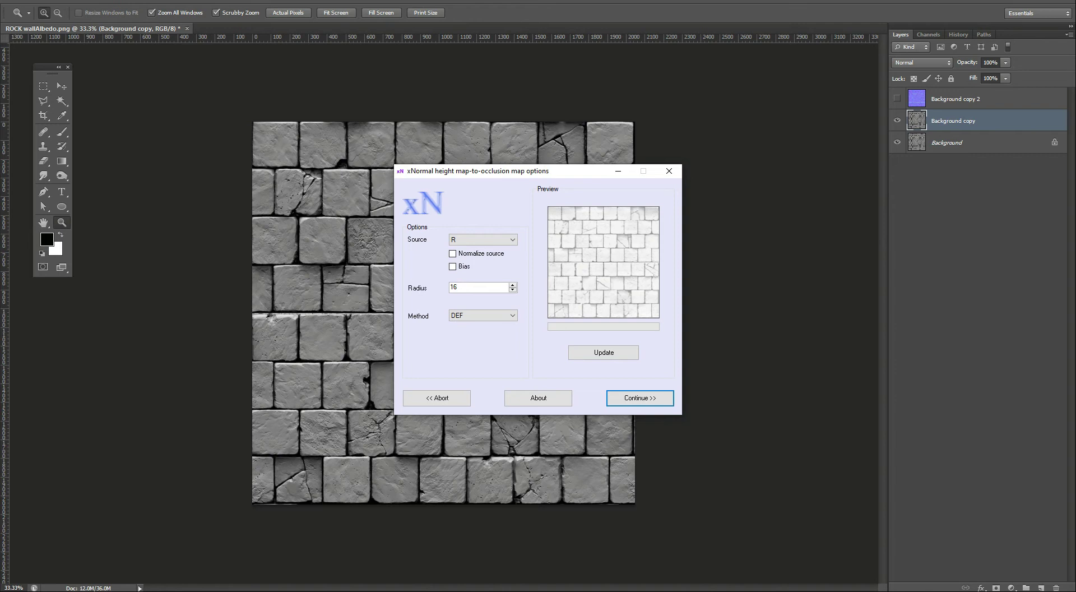
left_click(513, 290)
key("Down")
left_click(604, 353)
left_click(640, 398)
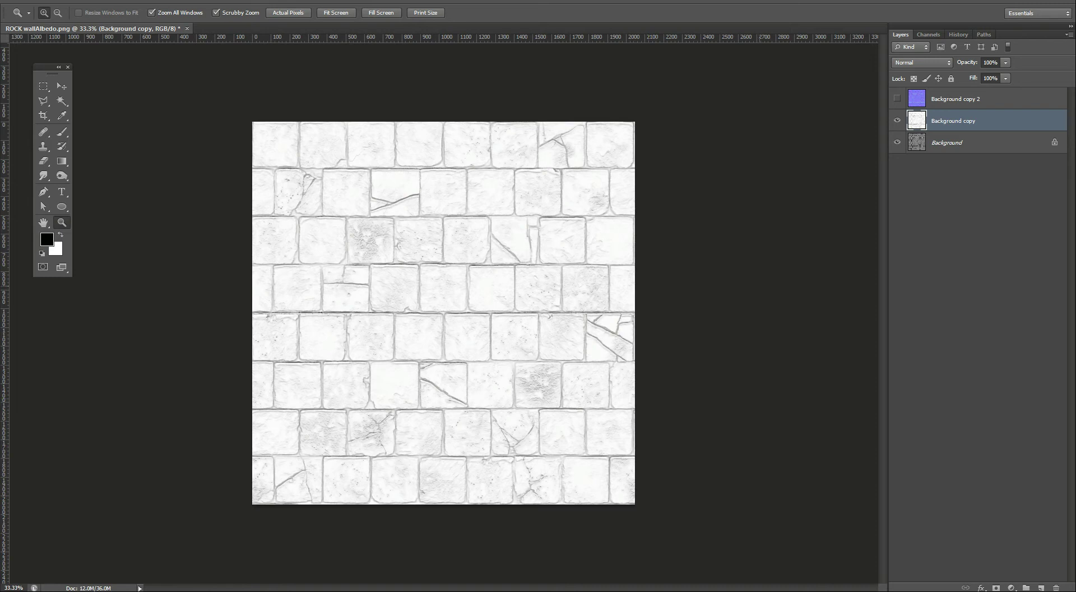
Hide the occlusion layer and examine the red and green channels of the Background layer
left_click(898, 120)
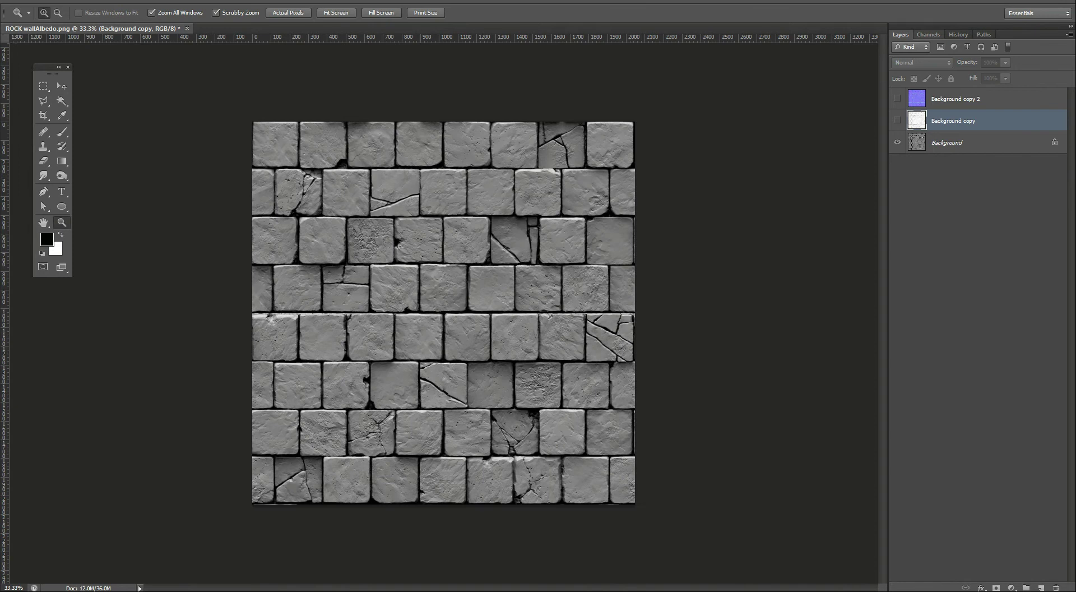
left_click(947, 143)
left_click(929, 34)
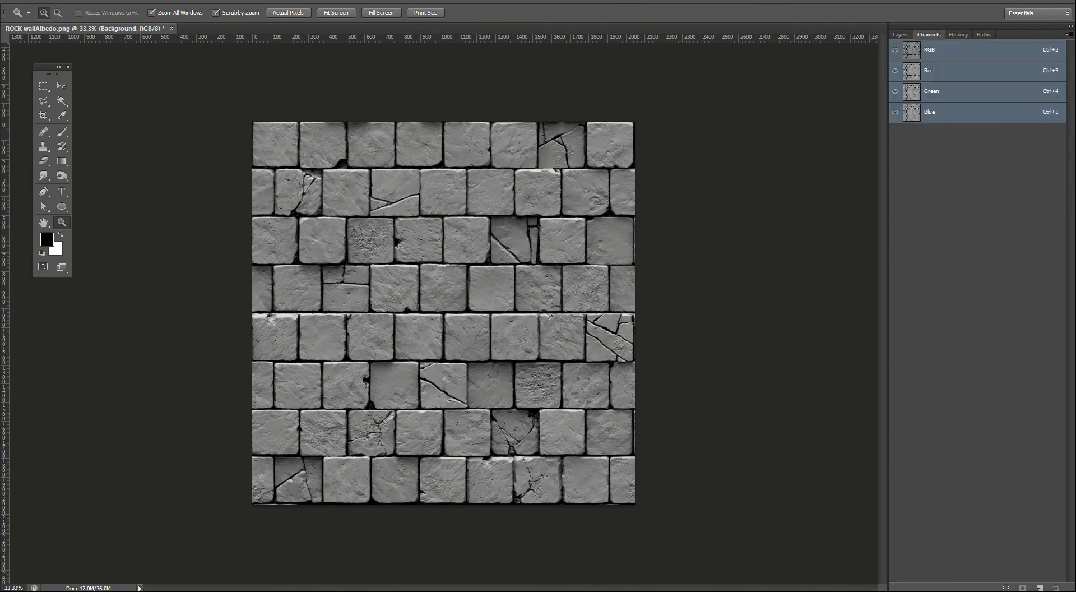
key("ctrl+3")
key("ctrl+4")
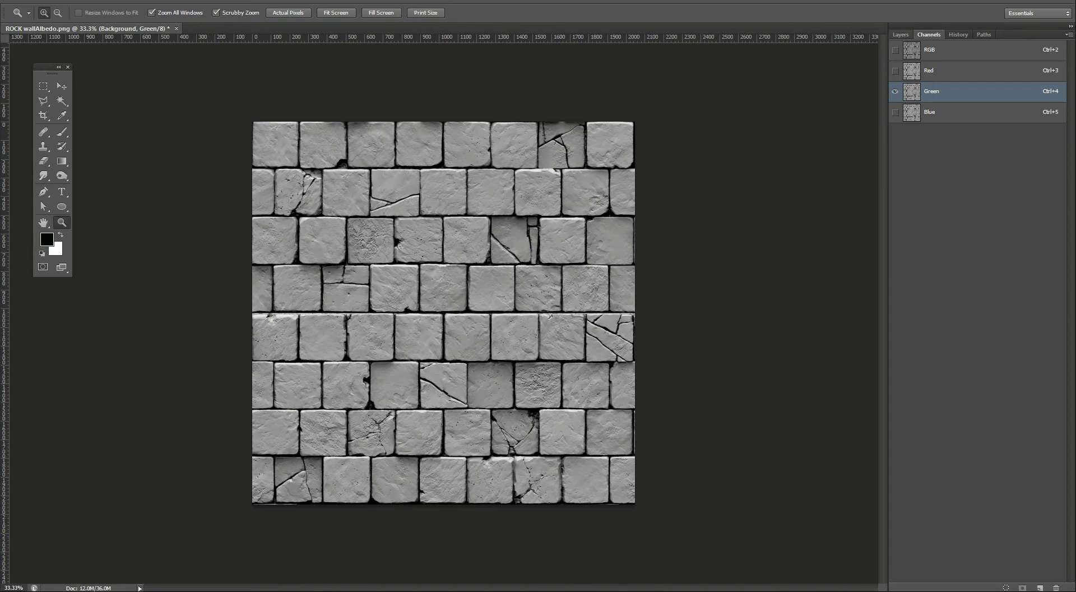
Return to the layer list and show the occlusion and normal map layers again
left_click(901, 35)
left_click(897, 120)
left_click(897, 98)
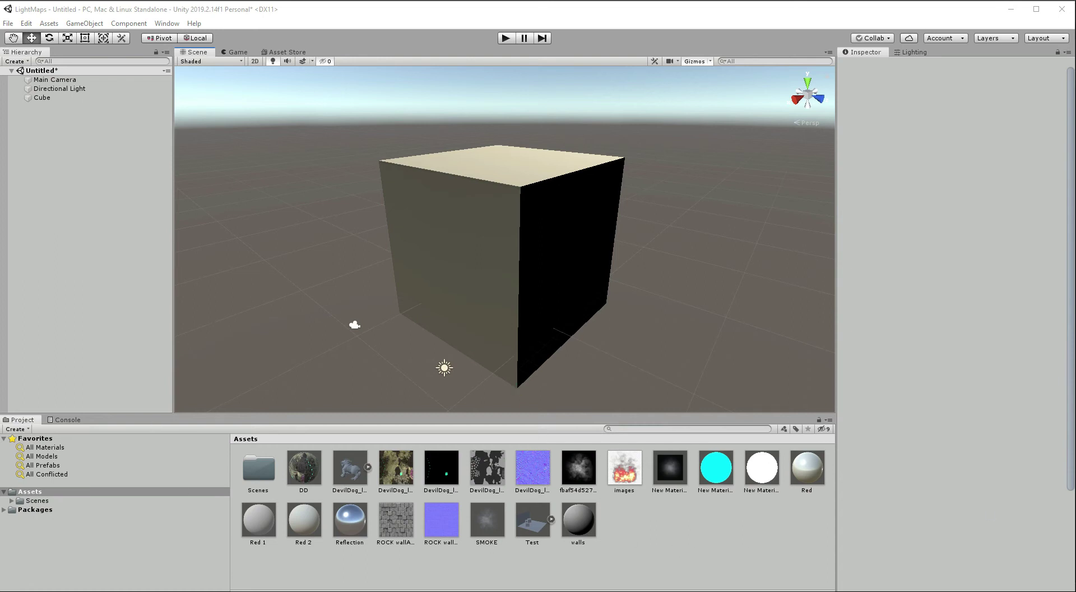
Switch to Unity and assign the ROCK wallAlbedo texture to the Albedo map of the walls material
left_click(441, 520)
left_click(396, 520)
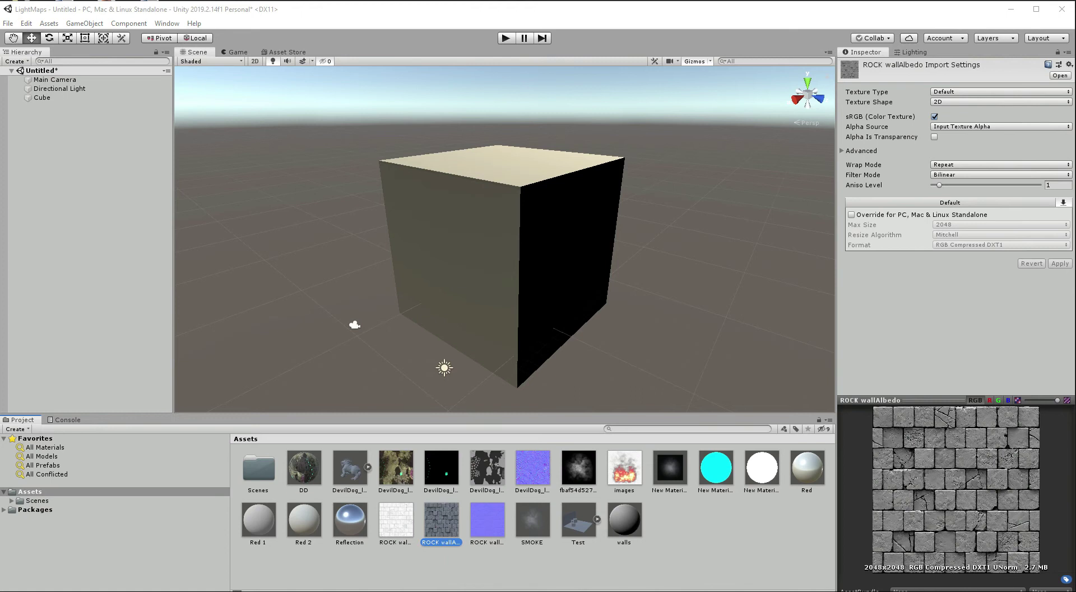
right_click(504, 241)
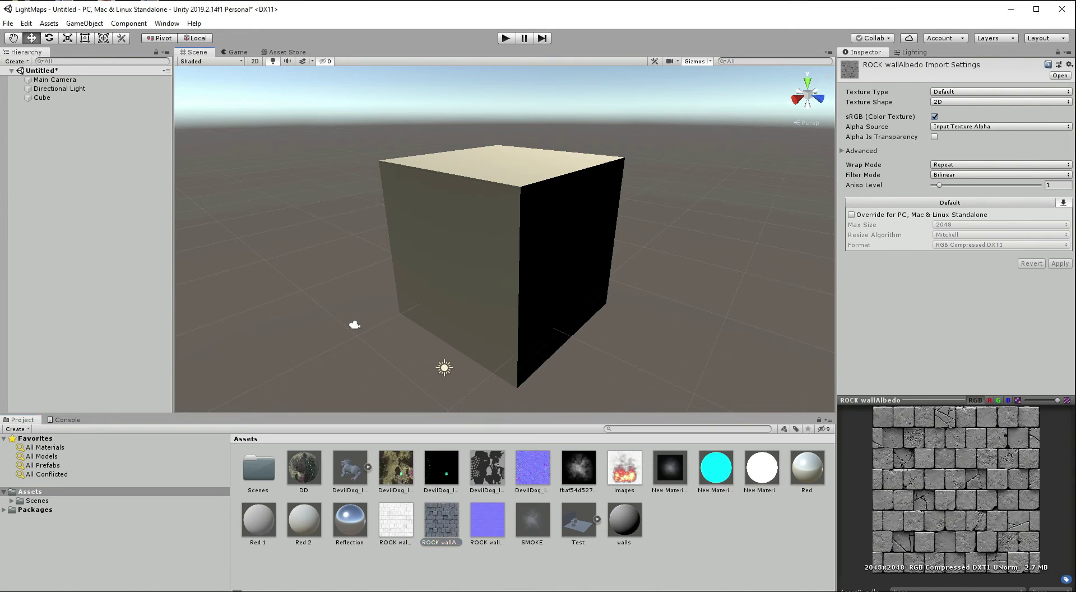
left_click(625, 520)
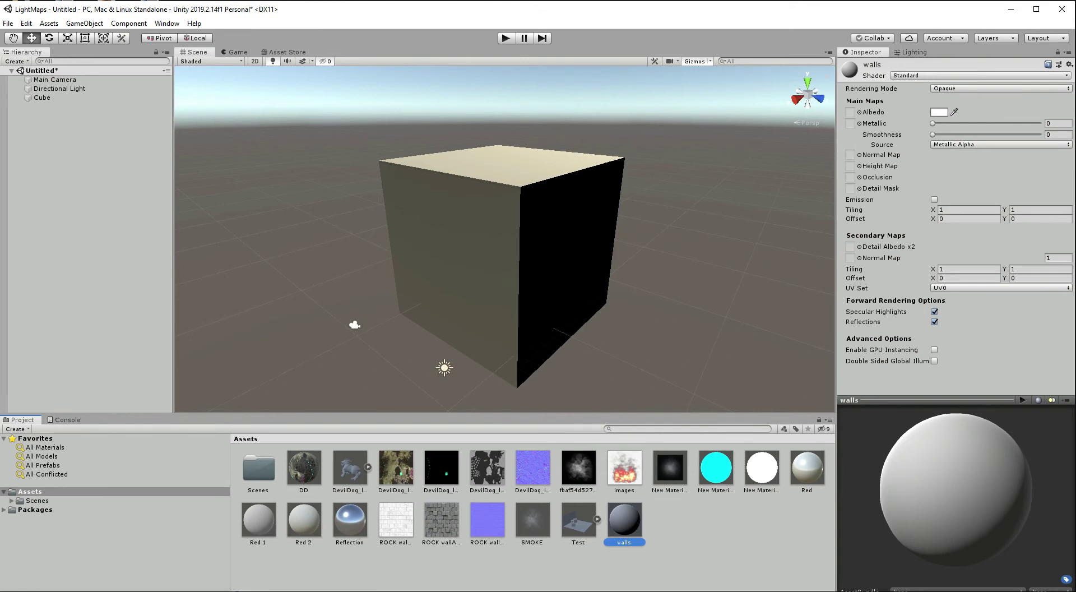
left_click(860, 112)
left_click_drag(442, 519, 850, 112)
Check the Texture Type in the import settings of ROCK wallNorm
double_click(487, 519)
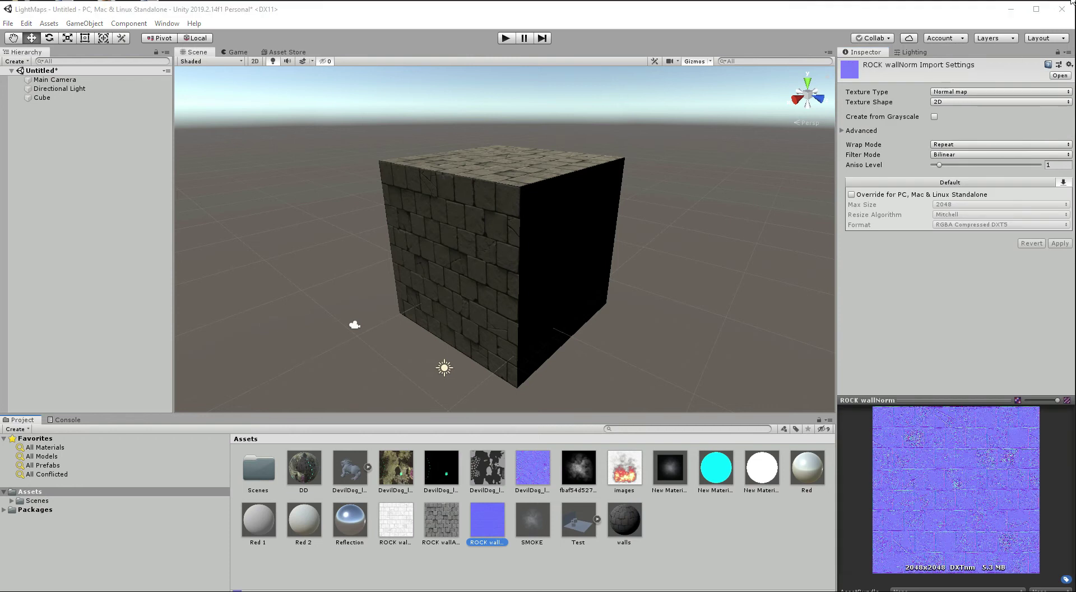
left_click(1001, 92)
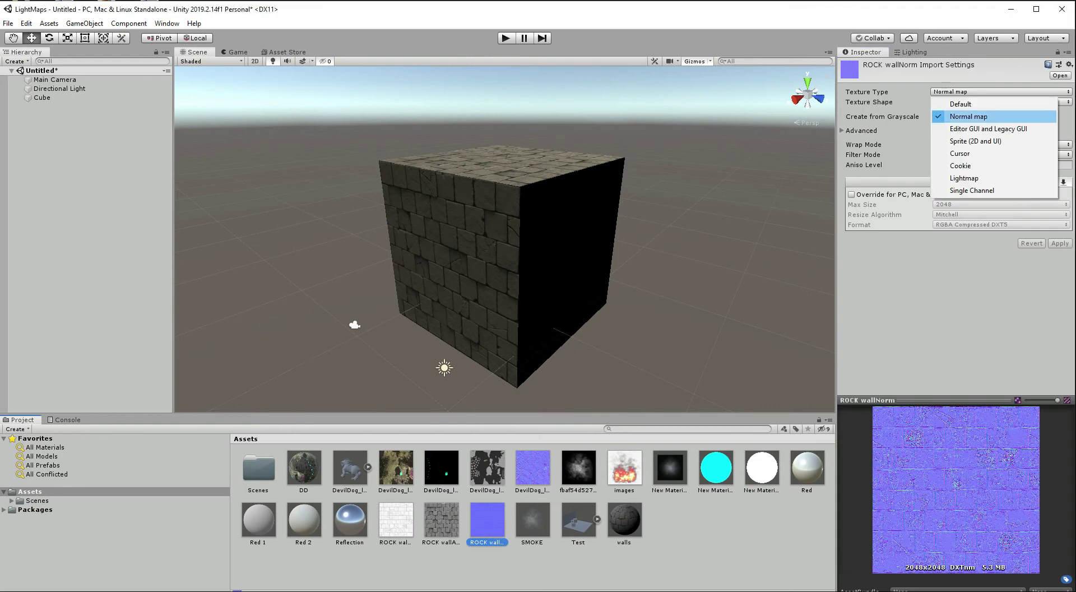
key("Escape")
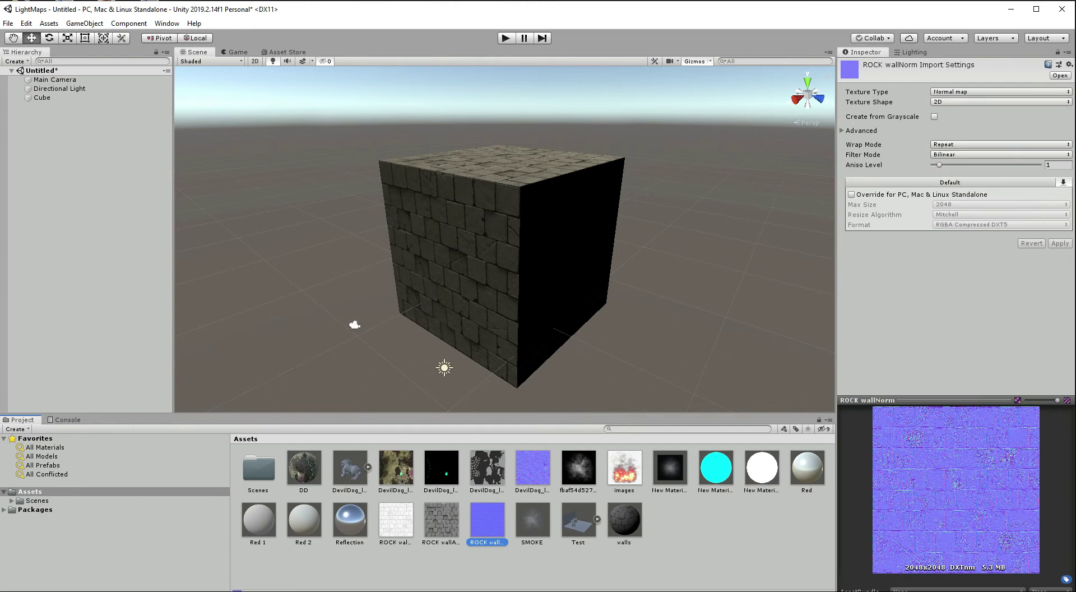
Assign the ROCK wallNorm texture to the Normal Map of the walls material under Main Maps
left_click(625, 520)
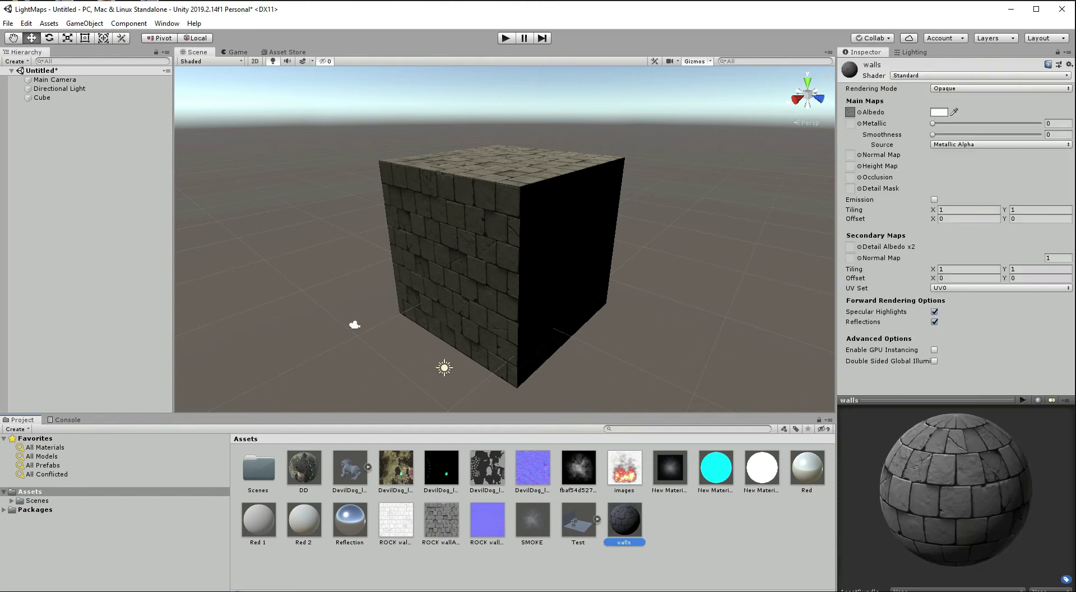
left_click_drag(504, 246, 528, 220, "alt")
scroll(509, 224, "up", 7)
left_click_drag(488, 520, 850, 155)
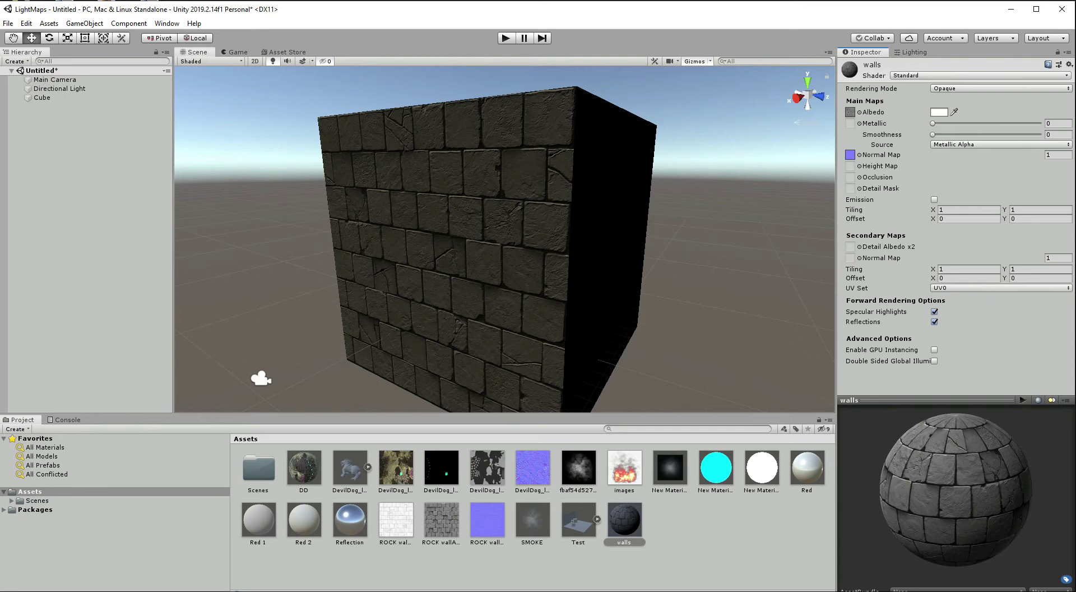
Assign the white ROCK wall occlusion texture to the walls material's Occlusion map, with its strength at 1
left_click_drag(396, 520, 851, 177)
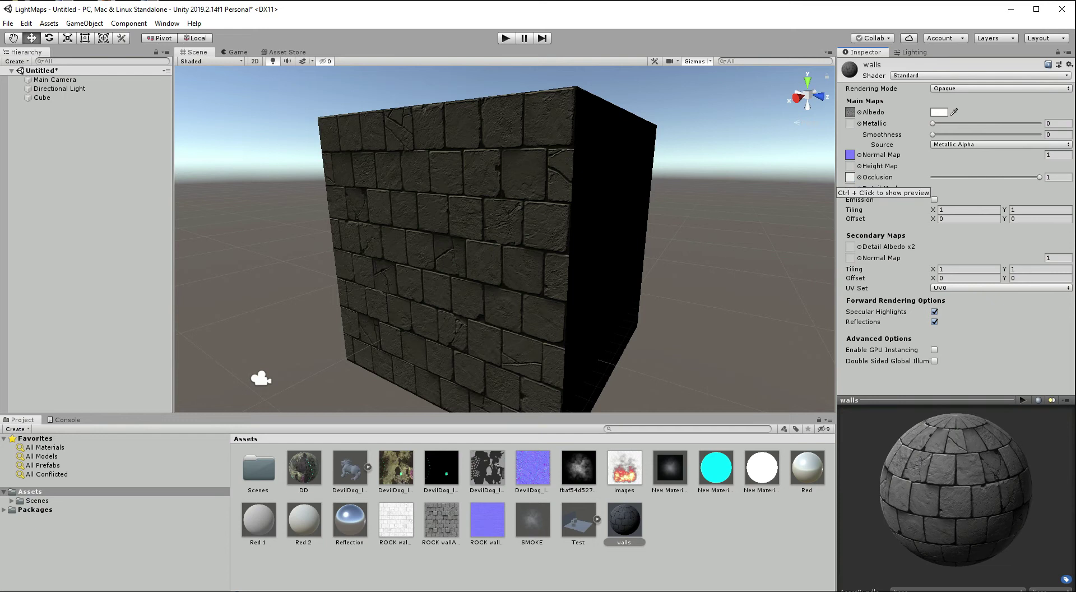
mouse_move(1040, 178)
left_mouse_down()
mouse_move(973, 177)
mouse_move(1042, 178)
left_mouse_up()
left_click(1055, 177)
left_click(1039, 177)
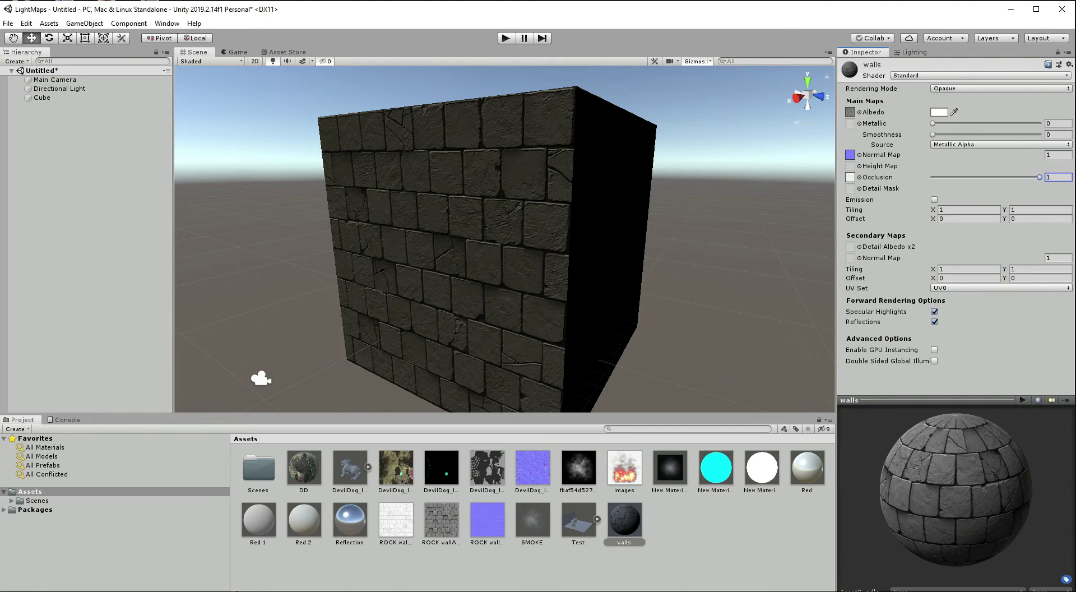
Set the walls material's Metallic to about 0.517 and Smoothness to about 0.225
left_click_drag(932, 123, 958, 135)
left_click_drag(956, 499, 953, 474)
left_click_drag(963, 124, 988, 124)
Rotate the Directional Light so it shines more directly on the cube's front brick face
left_click_drag(477, 241, 527, 247, "alt")
middle_click_drag(527, 247, 471, 247, "alt")
right_click_drag(471, 246, 488, 247, "alt")
left_click_drag(448, 246, 555, 231, "alt")
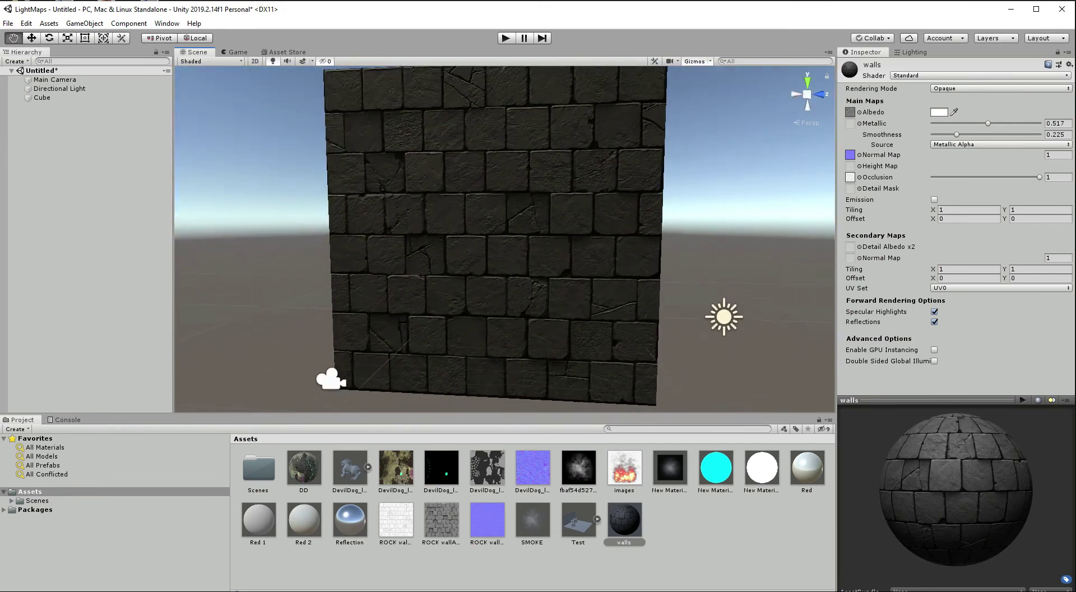
middle_click_drag(555, 231, 552, 259)
left_click_drag(551, 259, 527, 261, "alt")
left_click(661, 379)
scroll(661, 379, "down", 4)
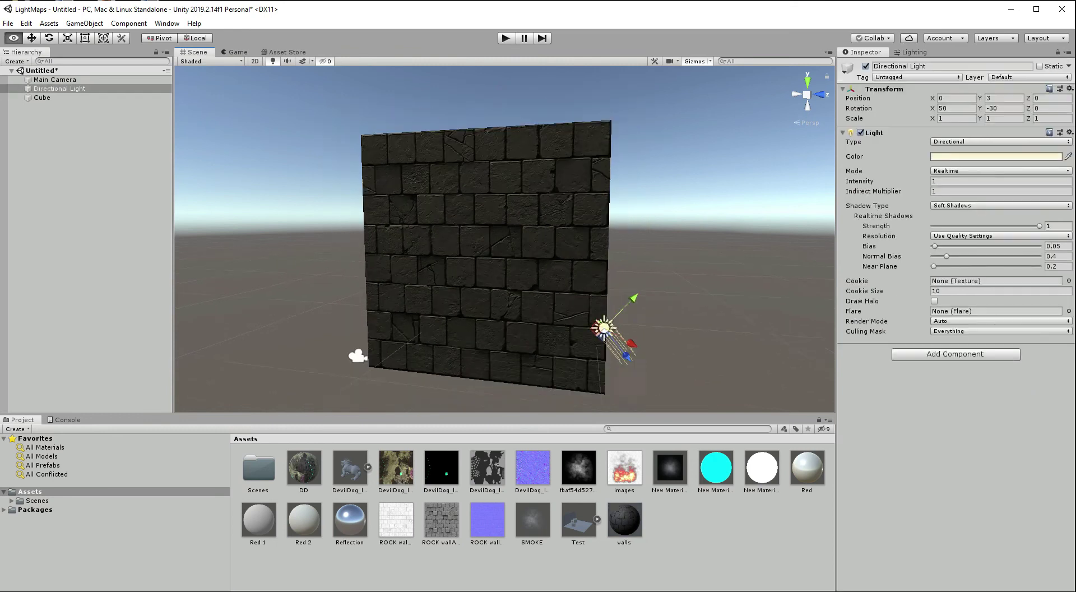
key("e")
mouse_move(595, 337)
left_mouse_down()
mouse_move(653, 381)
mouse_move(586, 346)
left_mouse_up()
left_click(681, 359)
Set the X tiling of the walls material's main maps to 2
scroll(673, 348, "up", 3)
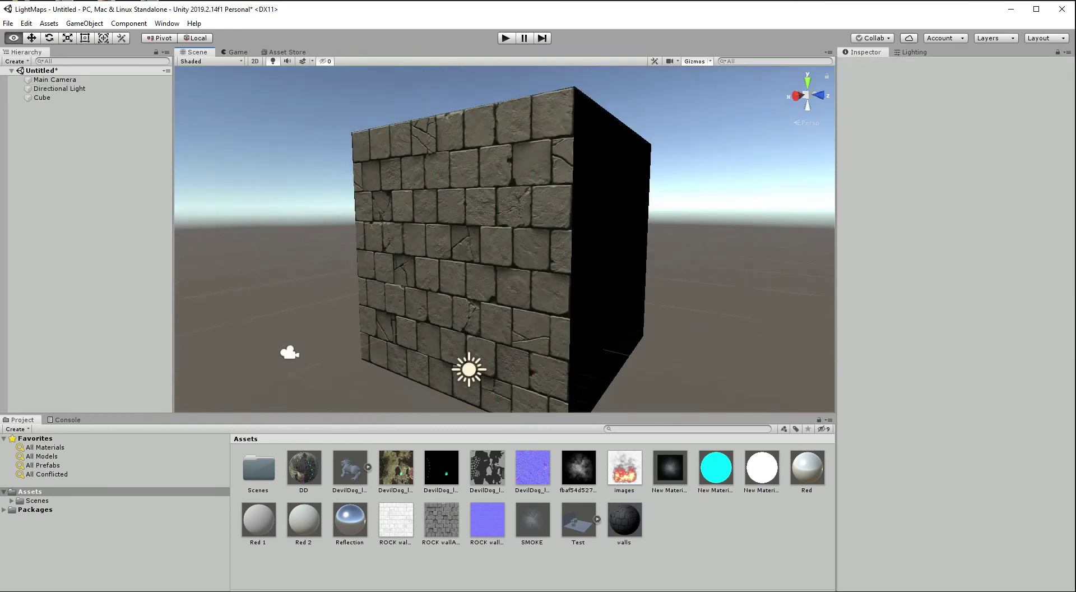
scroll(586, 346, "up", 3)
left_click(583, 342)
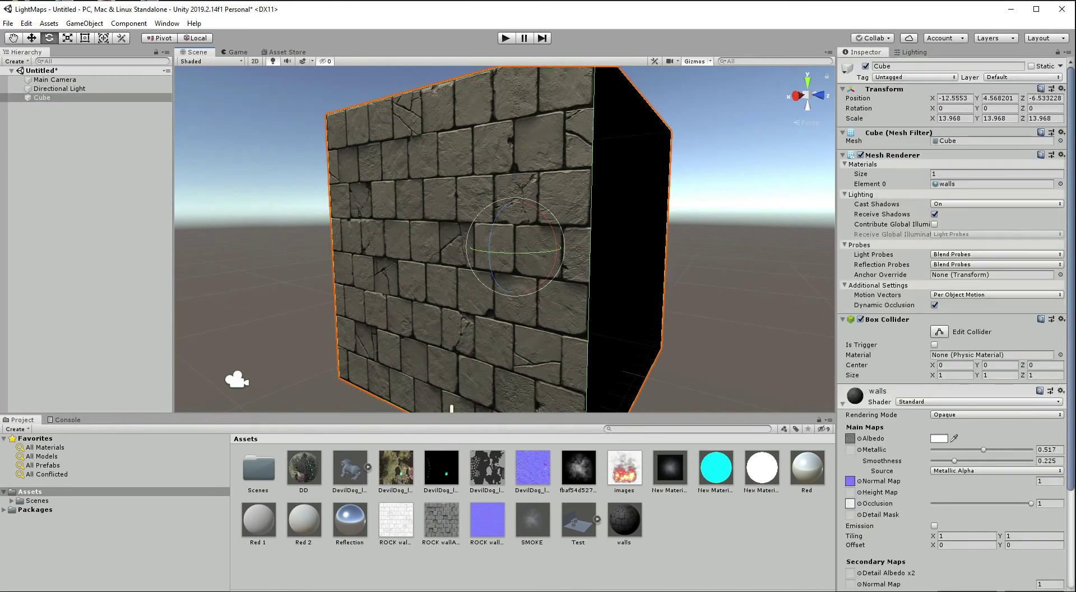
left_click(624, 521)
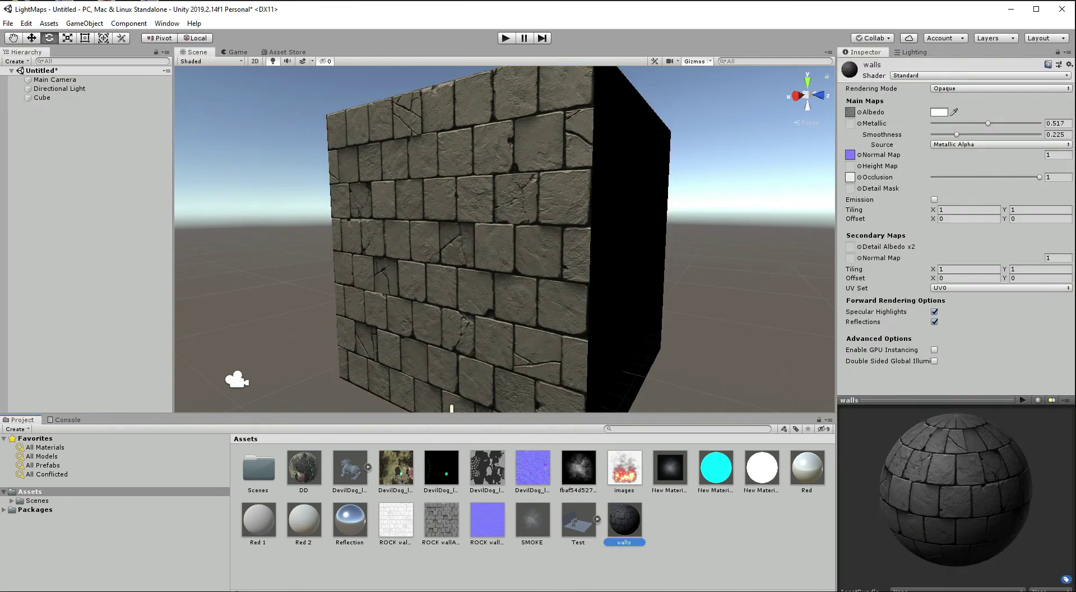
left_click(968, 209)
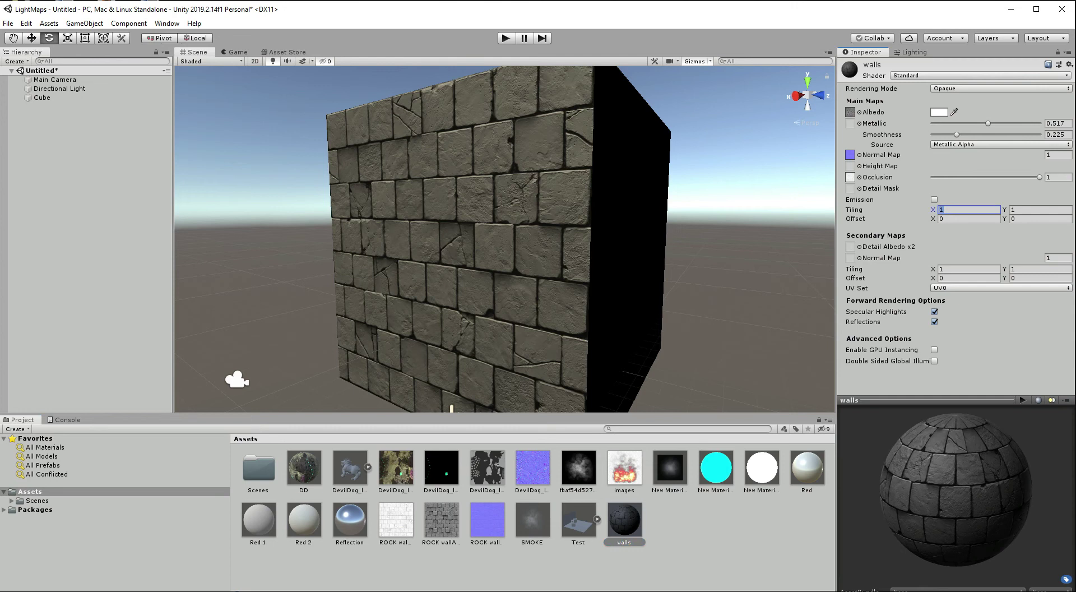
left_click_drag(504, 241, 520, 255, "alt")
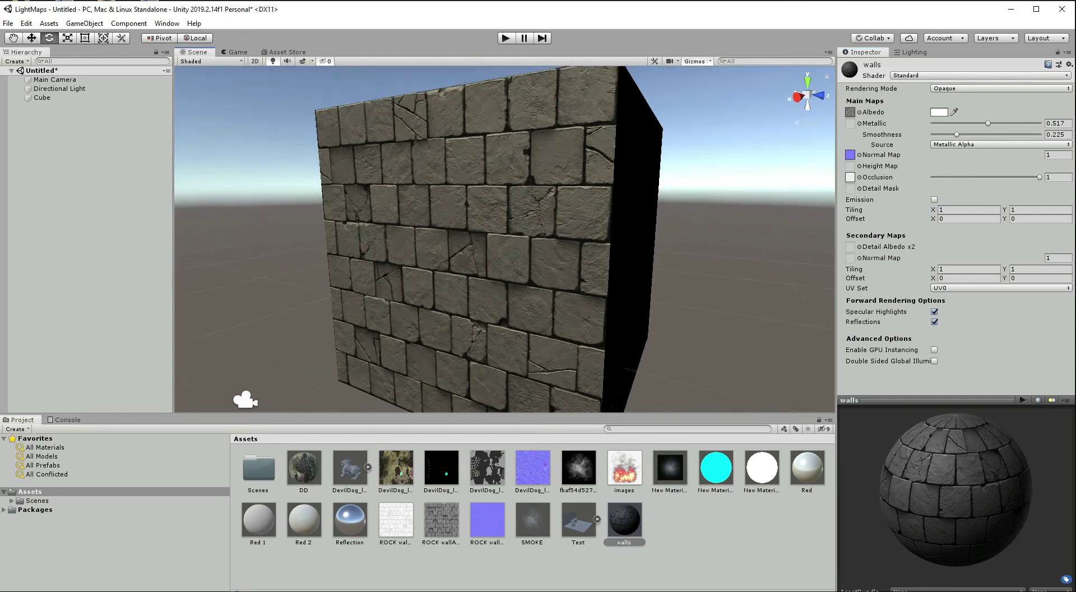
left_click(968, 209)
type("2")
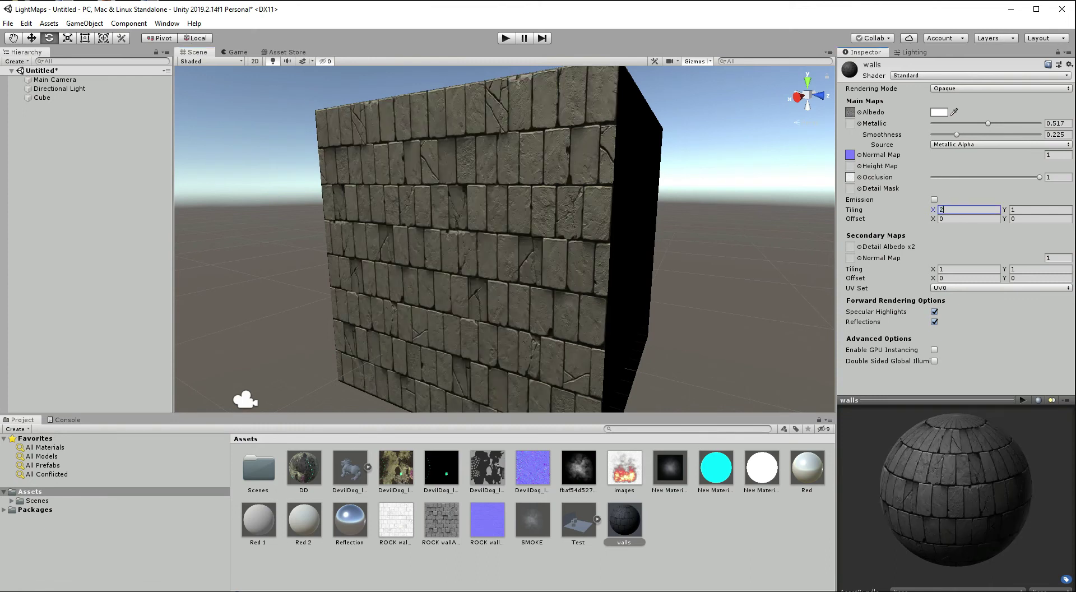
Set the Y tiling of the walls material's main maps to 2
key("Tab")
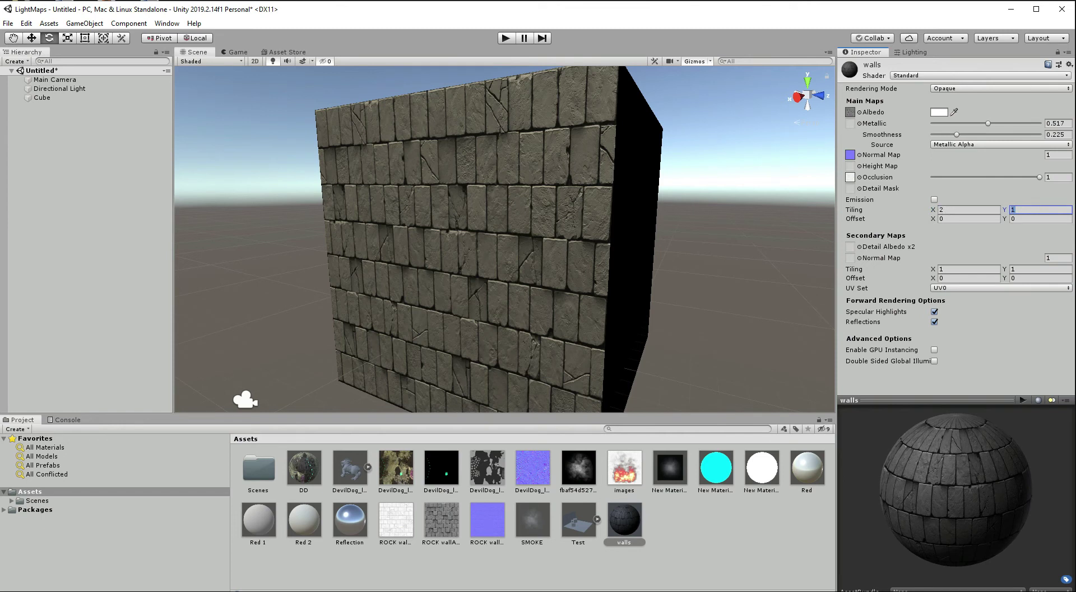
type("25")
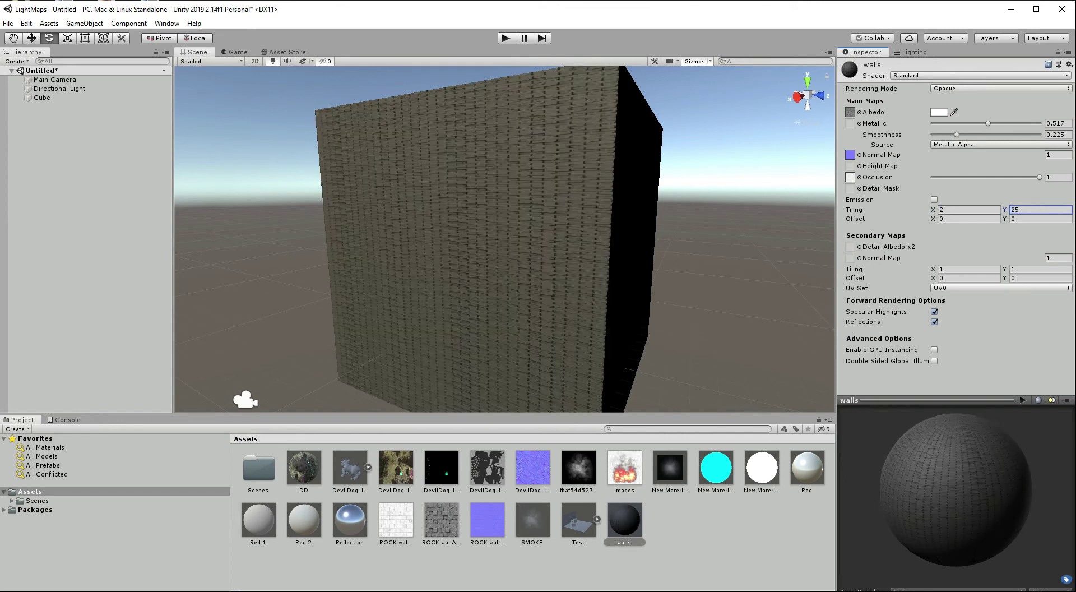
key("Return")
type("2")
left_click_drag(460, 235, 544, 236, "alt")
Set both the X and Y tiling of the walls material's main maps to 5
left_click(960, 210)
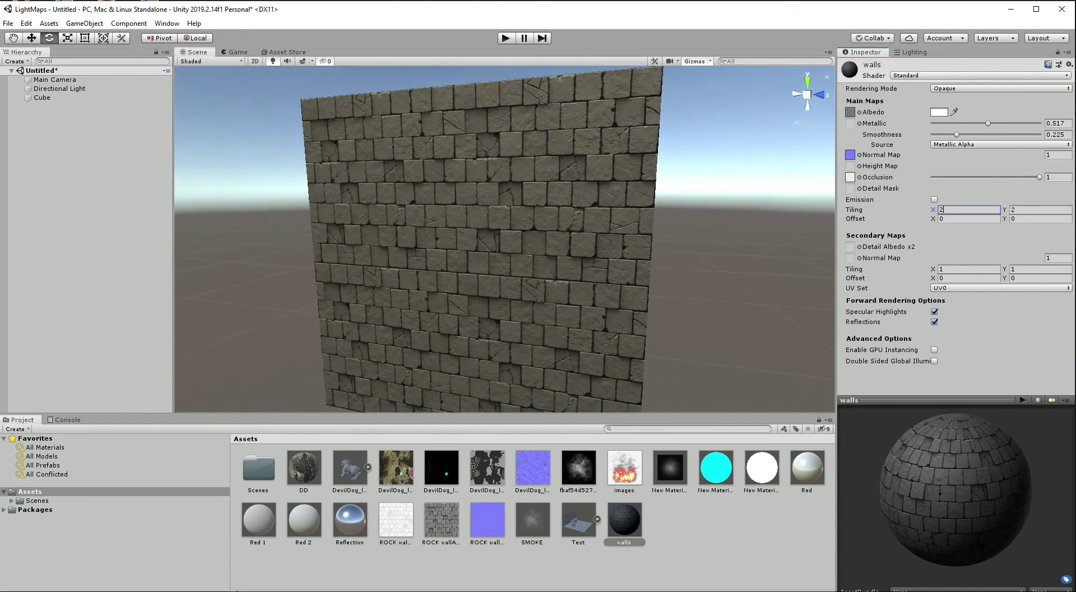
type("5")
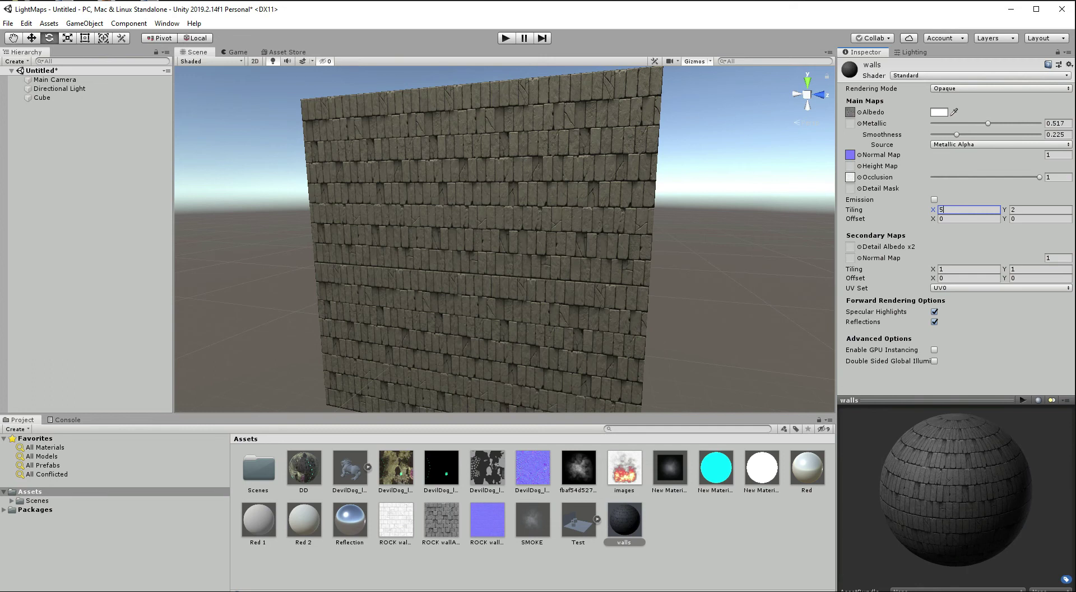
key("Tab")
type("5")
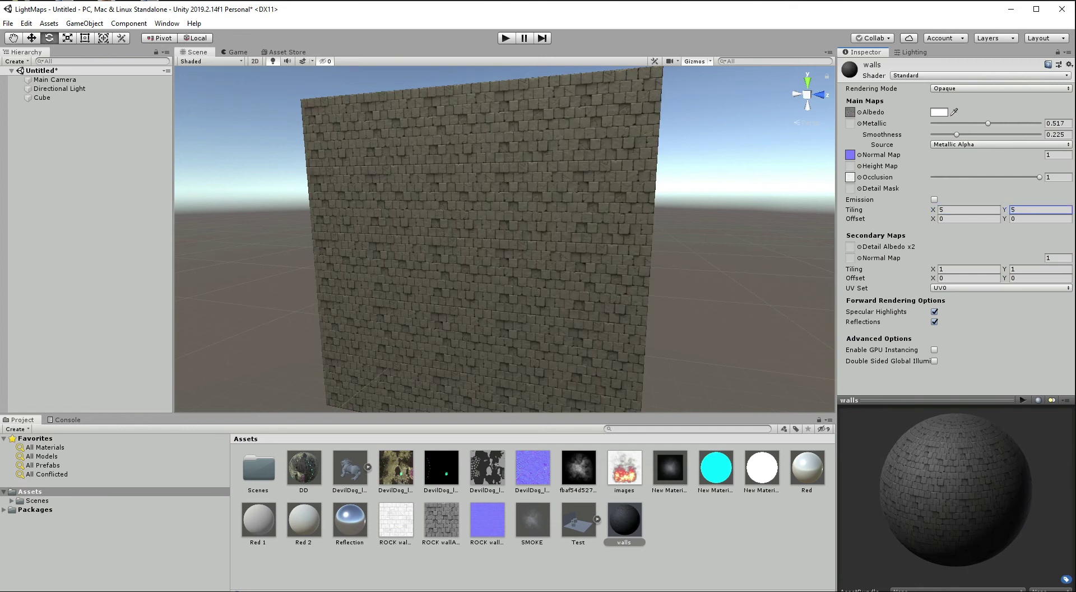
Examine the tiled stone texture on the cube's lit face both up close and from a distance
right_click_drag(505, 239, 521, 233)
scroll(504, 239, "up", 8)
middle_click_drag(504, 239, 533, 224)
scroll(505, 240, "down", 8)
right_click_drag(505, 239, 514, 225)
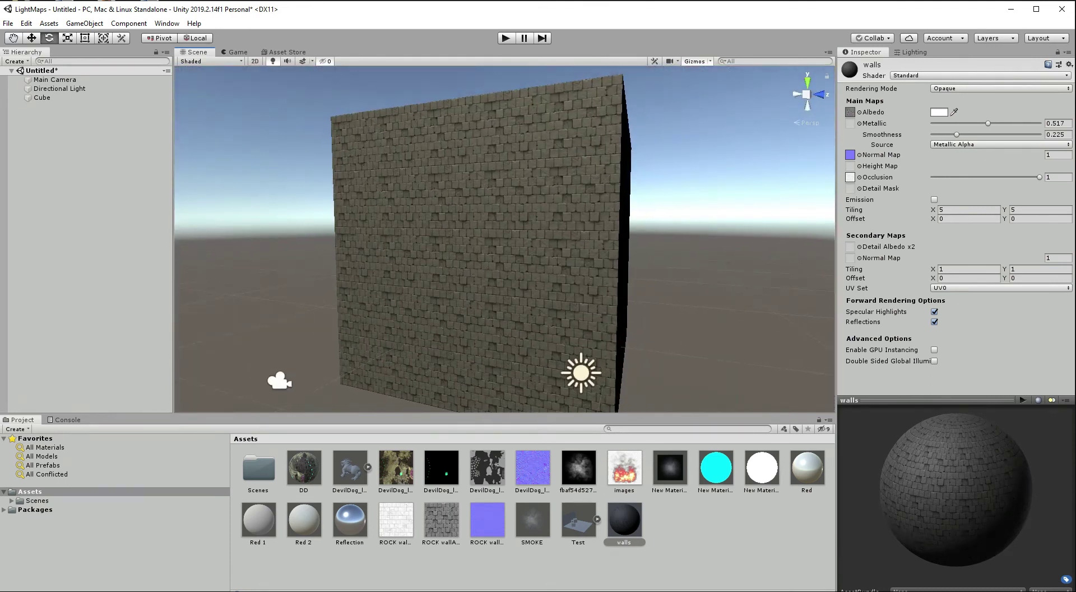
left_click(952, 210)
scroll(504, 239, "up", 8)
mouse_move(504, 240)
right_mouse_down()
mouse_move(471, 239)
mouse_move(499, 245)
right_mouse_up()
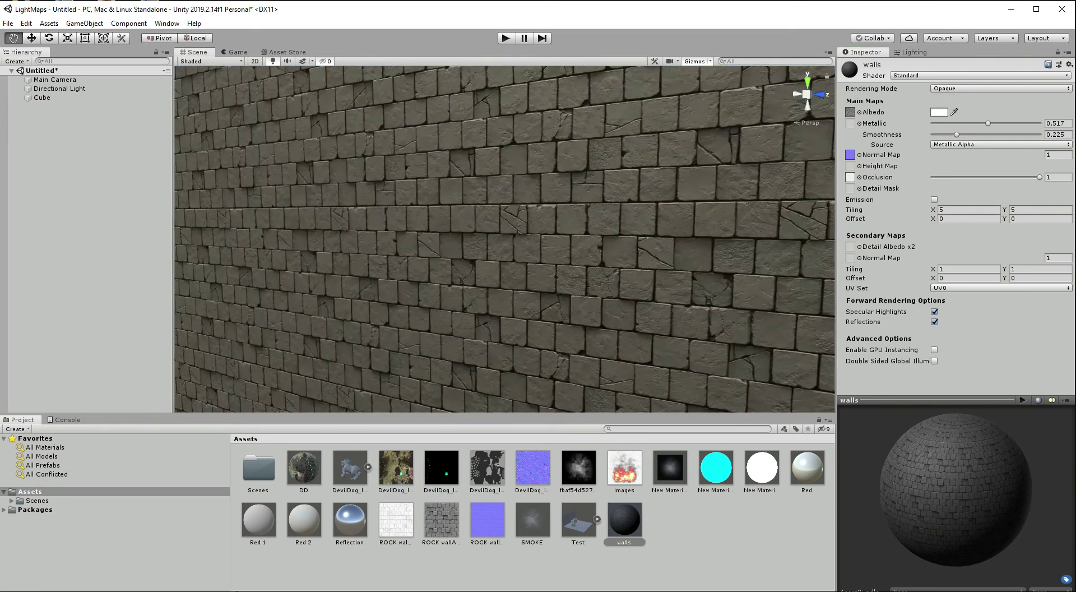
key("s")
key("s")
key("w")
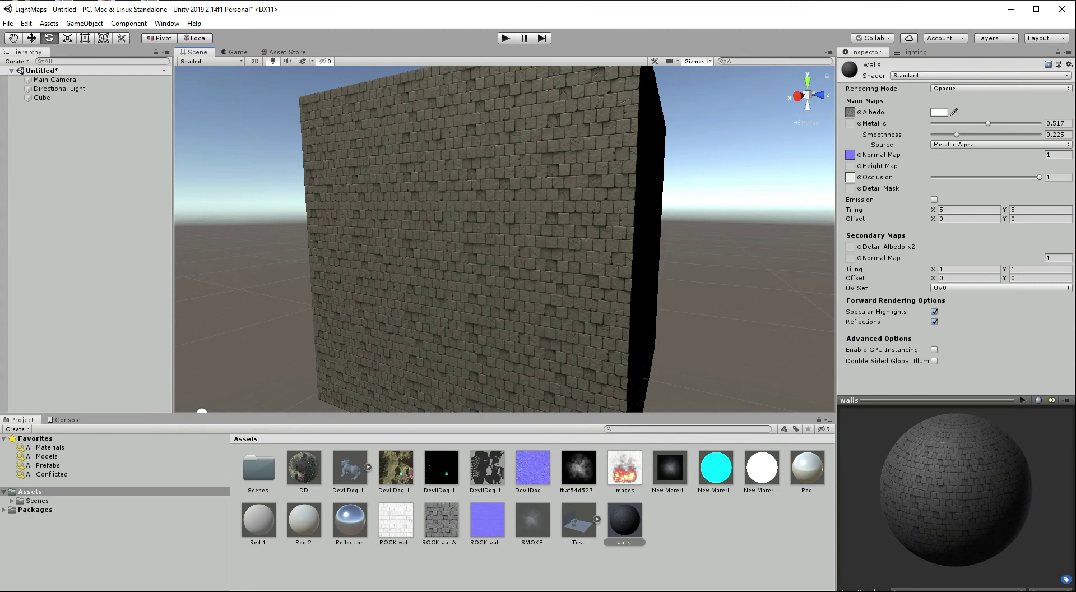
Assign the grey ROCK wall albedo texture to the walls material's Detail Albedo x2 map
left_click_drag(441, 520, 850, 247)
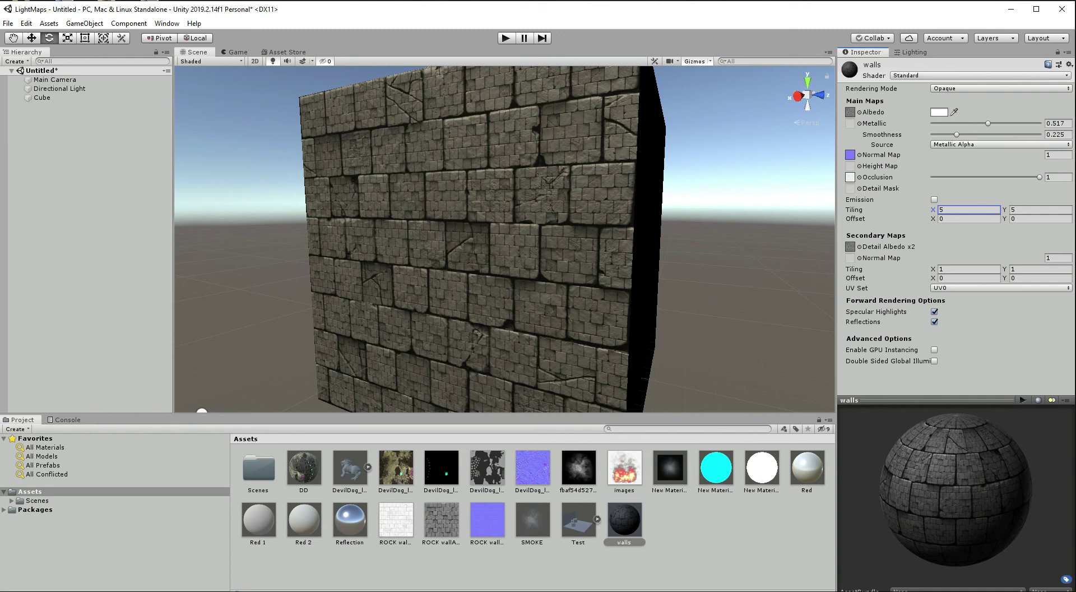
Try the black-and-white smoke texture as the walls material's Detail Albedo x2, with its secondary maps tiled 2 by 2
left_click_drag(579, 469, 850, 247)
left_click_drag(617, 241, 659, 229, "alt")
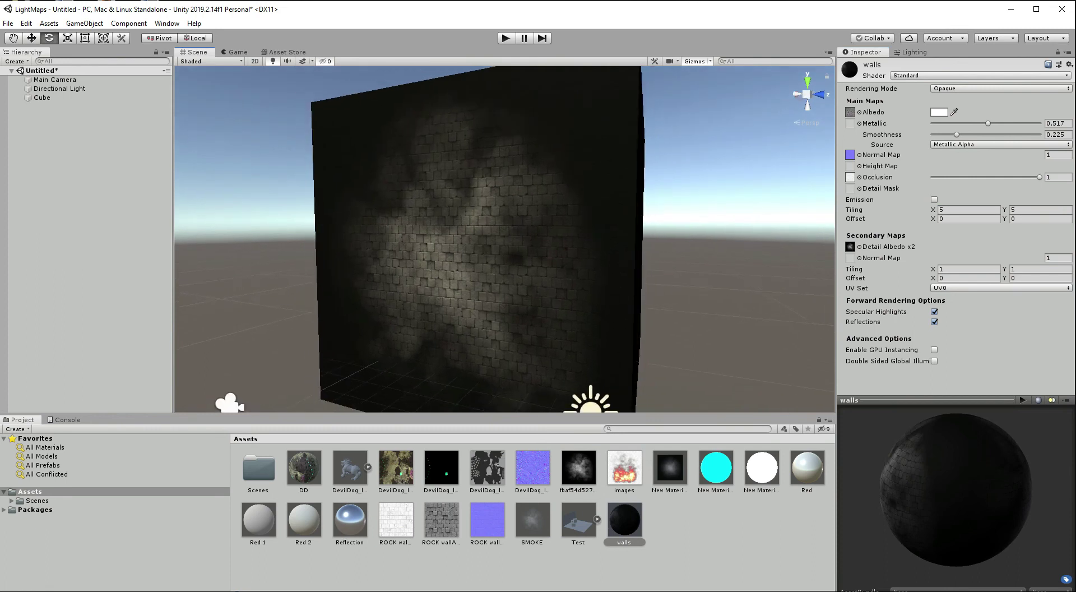
left_click(969, 269)
type("2")
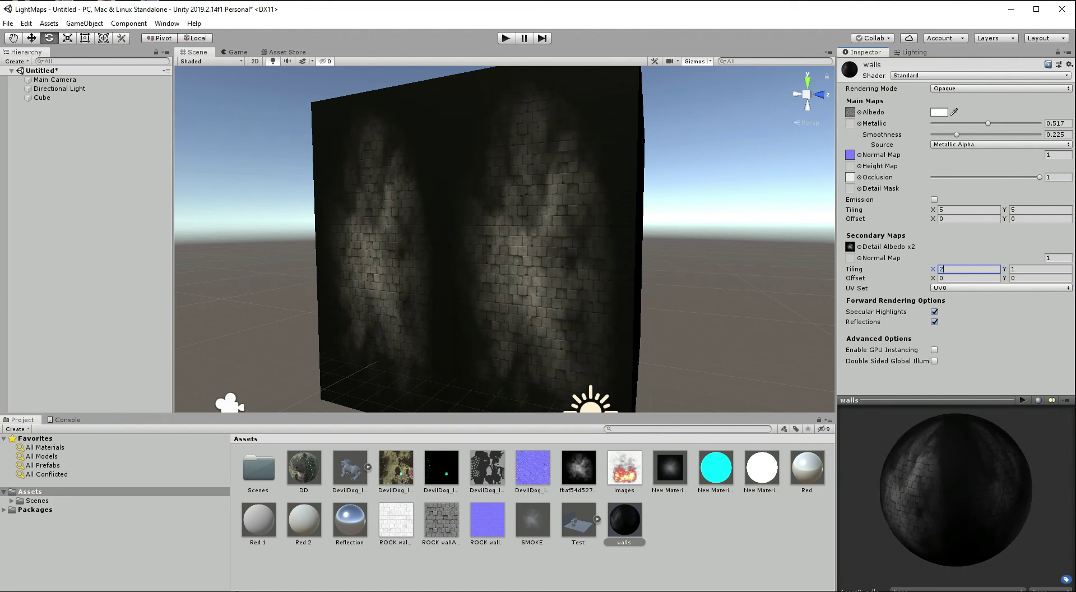
key("Tab")
type("2")
left_click_drag(538, 225, 437, 266, "alt")
scroll(524, 258, "down", 4)
scroll(437, 266, "up", 3)
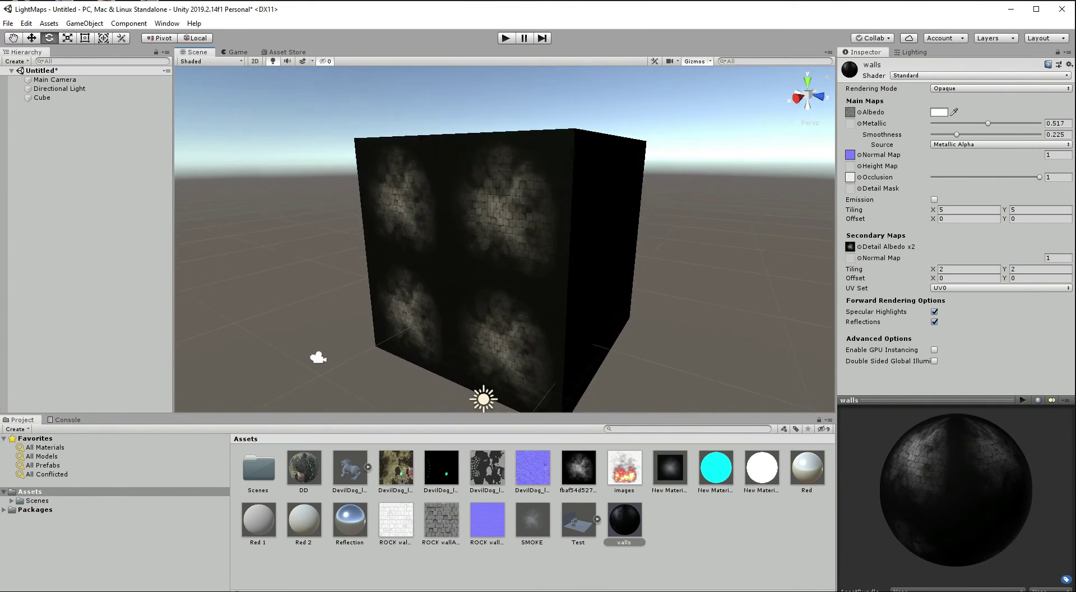
Undo the secondary tiling changes and the smoke texture assignment on the walls material
key("ctrl+z")
key("ctrl+z")
key("ctrl+z")
left_click_drag(504, 252, 527, 245, "alt")
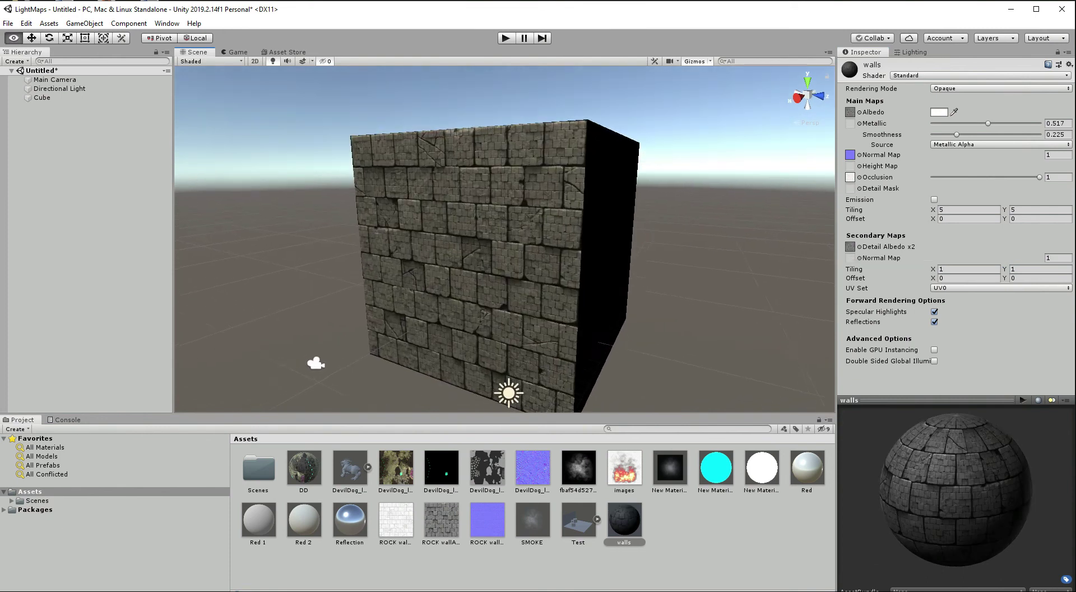
Set the X and Y tiling of the walls material's secondary maps to 5 and check the wall's surface
scroll(526, 245, "up", 2)
left_click(969, 269)
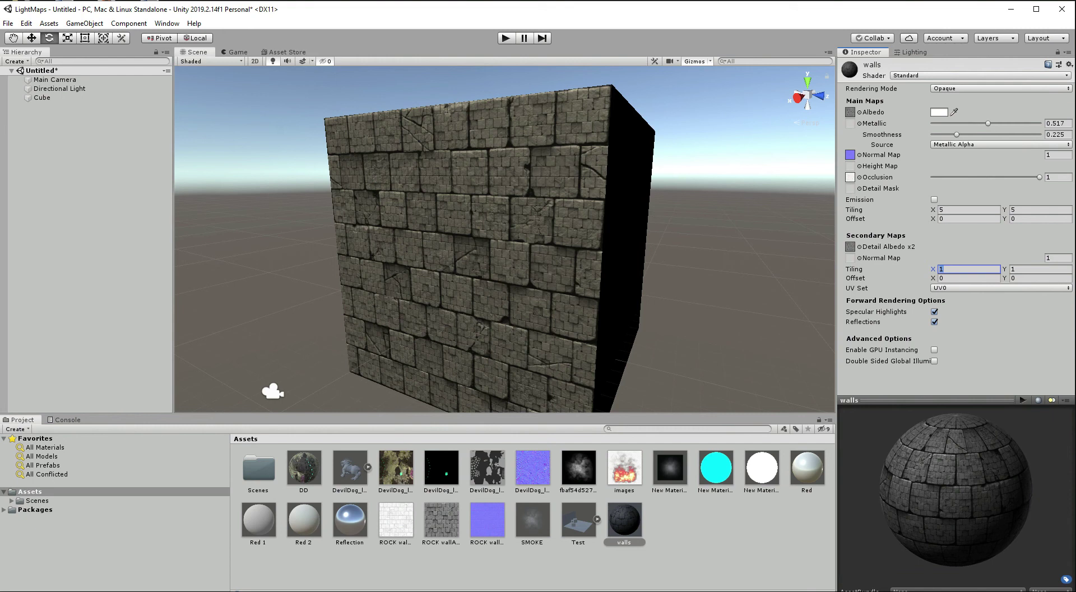
type("5")
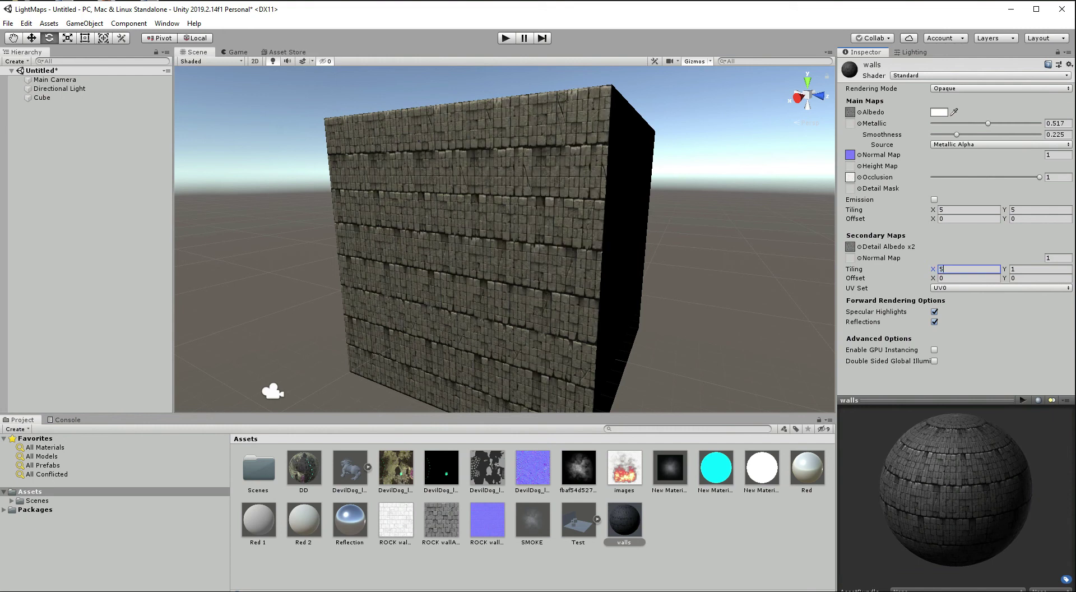
key("Tab")
type("5")
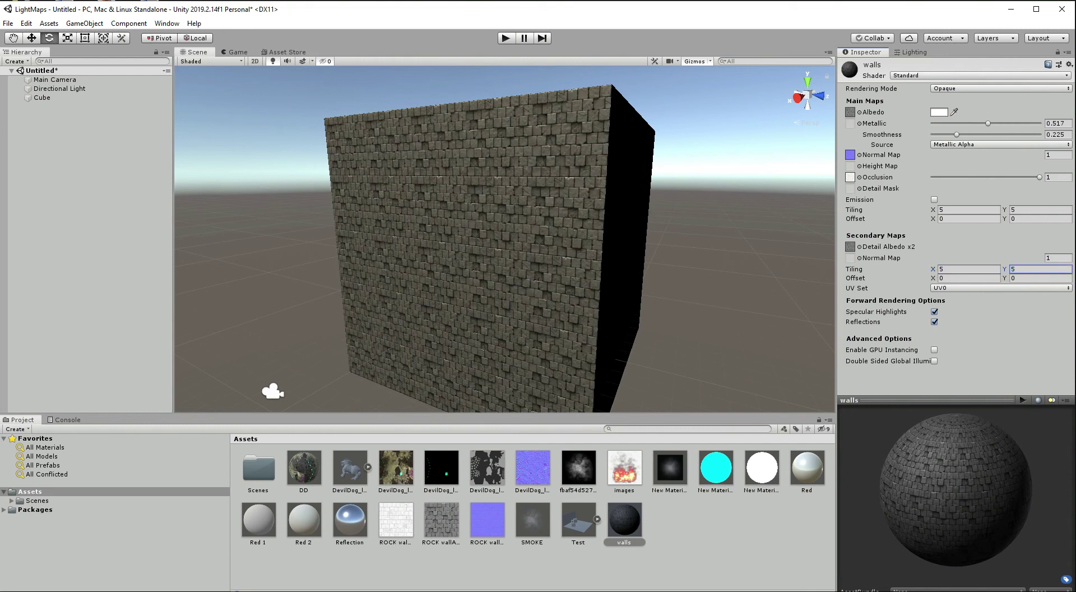
mouse_move(482, 247)
left_mouse_down("alt")
mouse_move(560, 248)
mouse_move(484, 248)
left_mouse_up("alt")
scroll(561, 248, "up", 3)
scroll(527, 246, "up", 2)
scroll(527, 247, "down", 5)
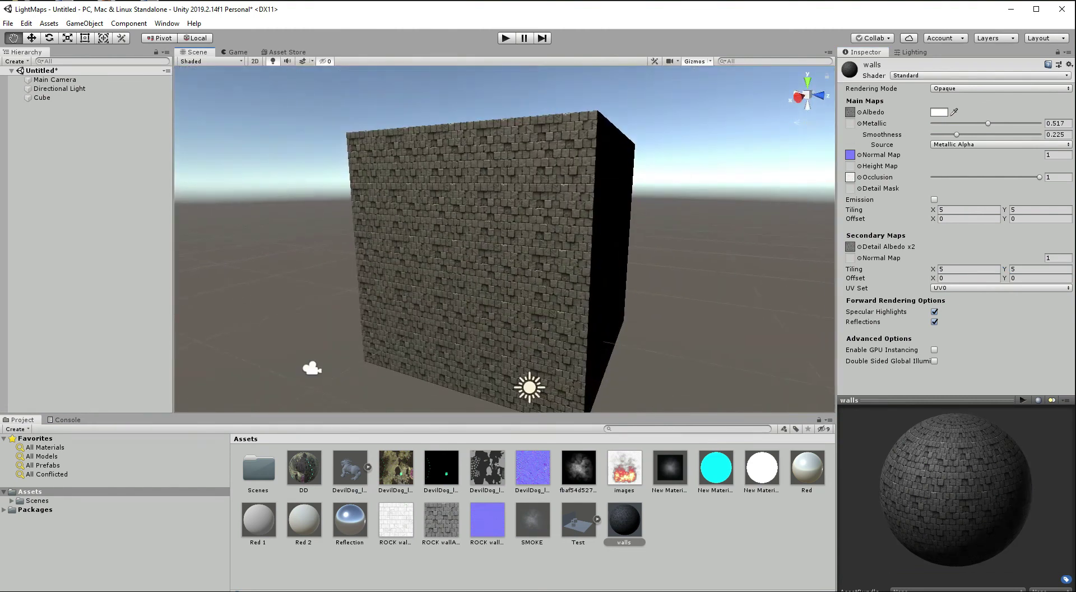
Set the X and Y tiling of the walls material's secondary maps to 10 and inspect the bricks up close
left_click(968, 270)
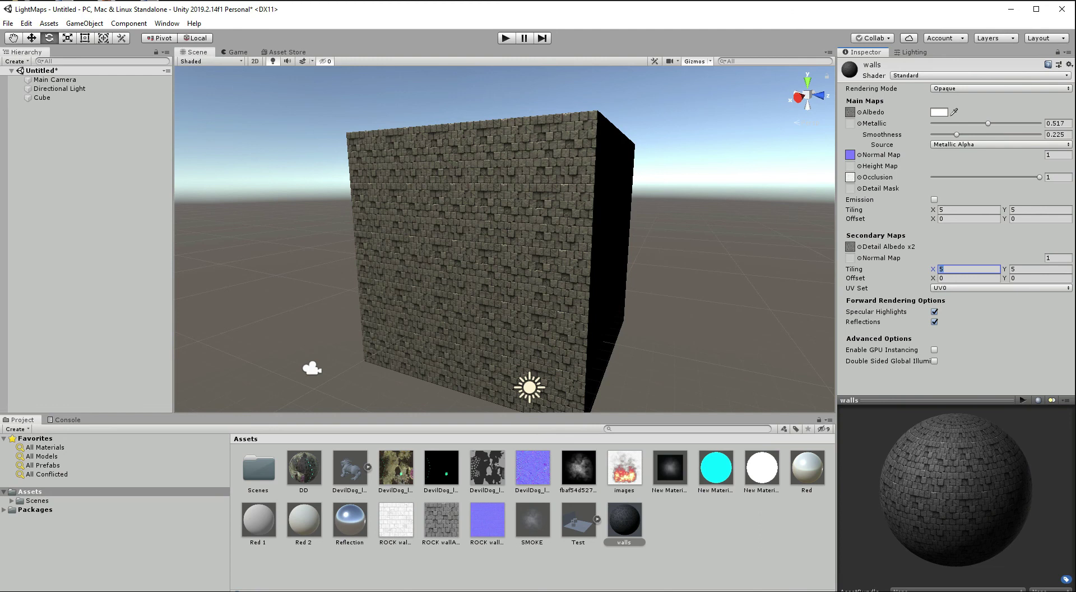
type("10")
key("Tab")
type("10")
mouse_move(505, 239)
right_mouse_down()
mouse_move(504, 255)
mouse_move(522, 241)
mouse_move(501, 242)
right_mouse_up()
key("w")
key("s")
key("w")
key("s")
key("w")
Undo the secondary maps' tiling changes back to 1 by 1
key("ctrl+z")
key("ctrl+z")
key("ctrl+z")
key("ctrl+z")
key("s")
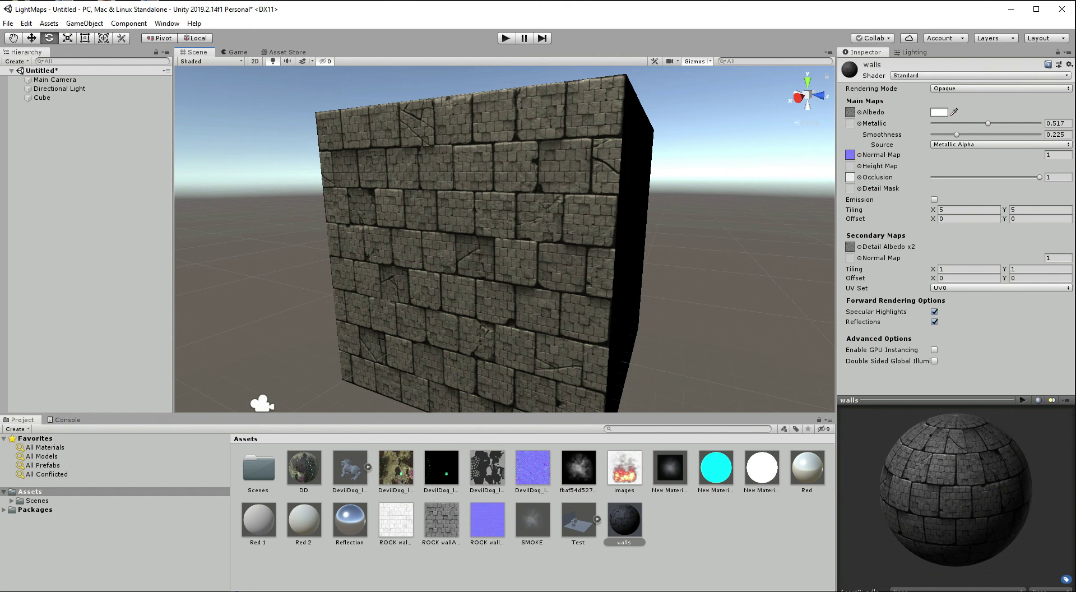
Set the walls material's Metallic to about 0.888 and Smoothness to about 0.148
left_click_drag(988, 123, 950, 135)
left_click_drag(504, 241, 490, 233, "alt")
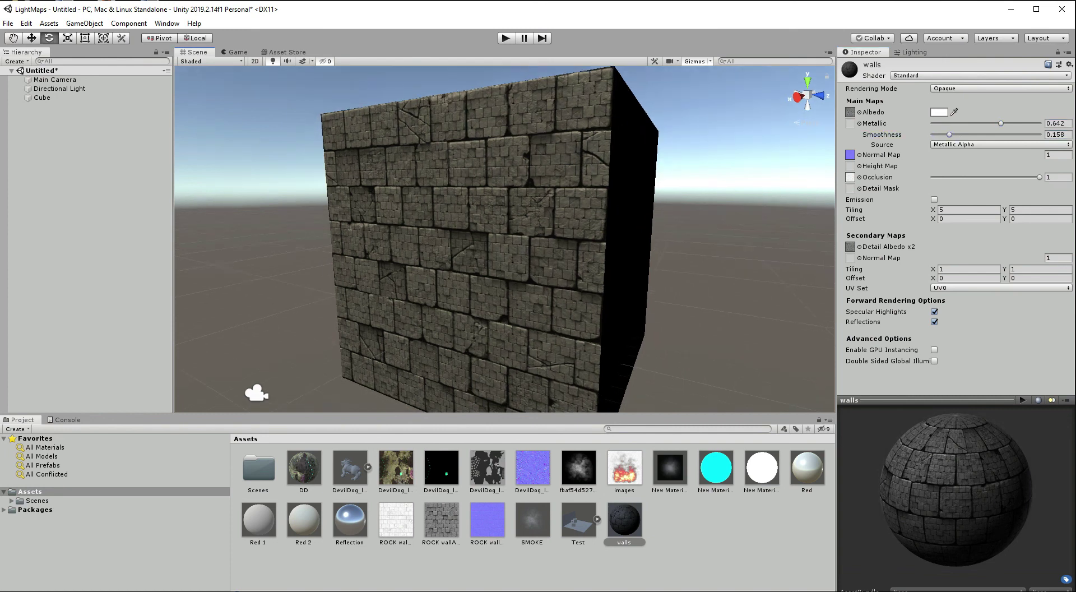
mouse_move(950, 134)
left_mouse_down()
mouse_move(1031, 134)
mouse_move(975, 135)
mouse_move(985, 134)
left_mouse_up()
left_click_drag(561, 253, 617, 191)
mouse_move(985, 135)
left_mouse_down()
mouse_move(1017, 135)
mouse_move(949, 134)
left_mouse_up()
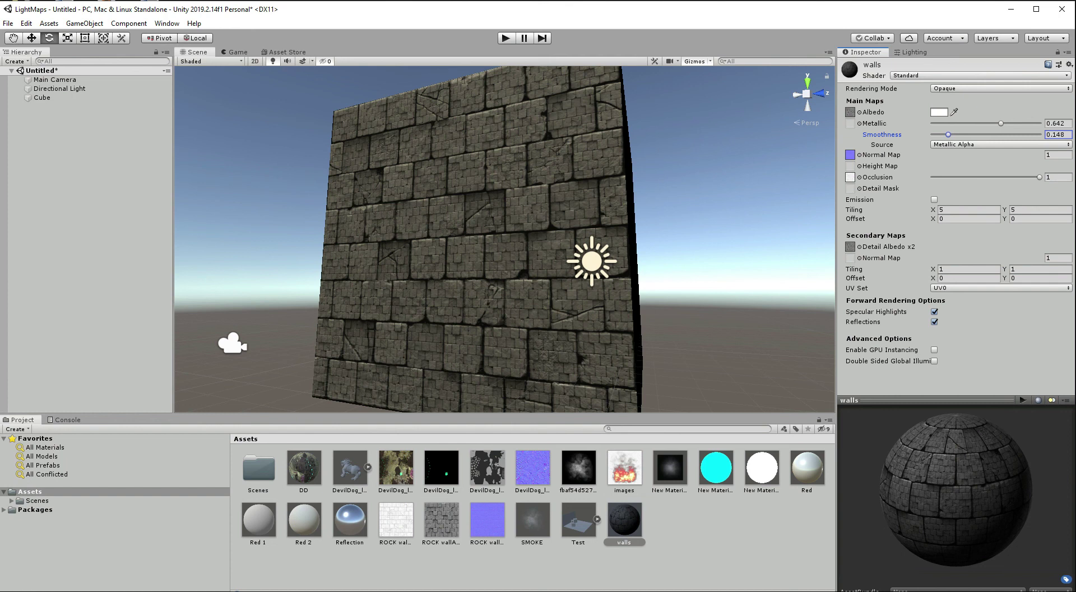
left_click_drag(1001, 124, 1028, 123)
left_click_drag(560, 225, 452, 262, "alt")
scroll(490, 255, "down", 3)
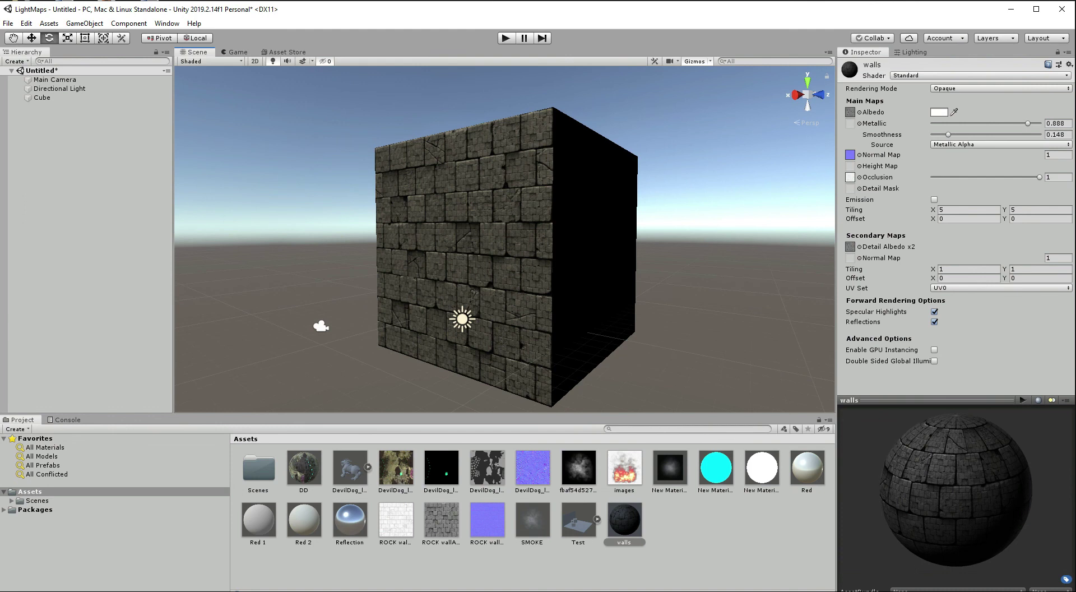
Rotate the Directional Light to about 28.078, -85.114, -128.208 to change how it lights the cube's brick face
left_click(462, 319)
left_click_drag(473, 352, 551, 348)
left_click_drag(463, 296, 496, 308)
scroll(505, 239, "up", 2)
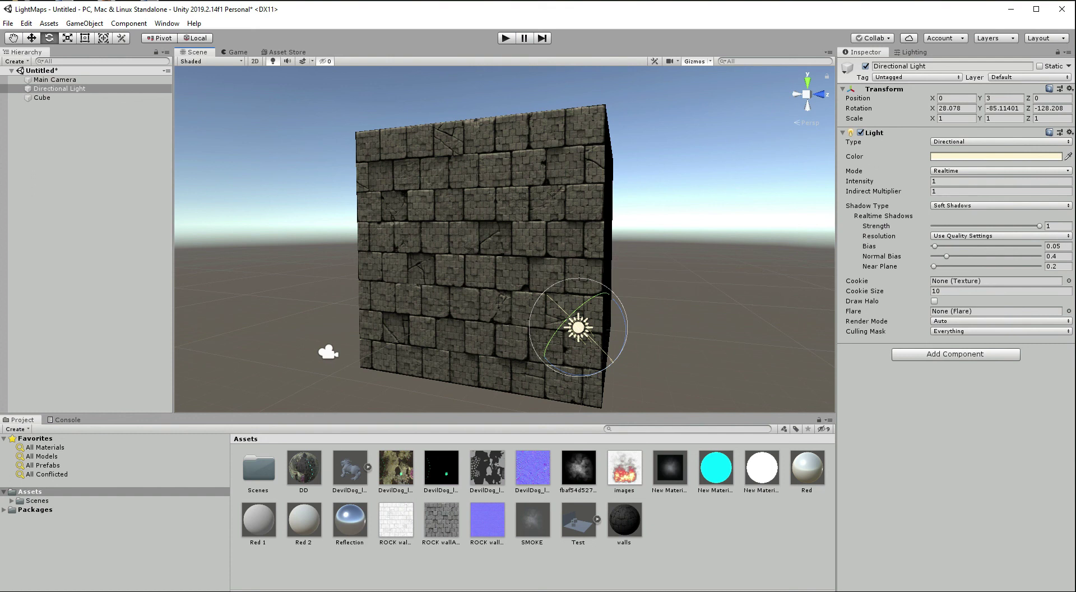
left_click_drag(667, 125, 546, 130, "alt")
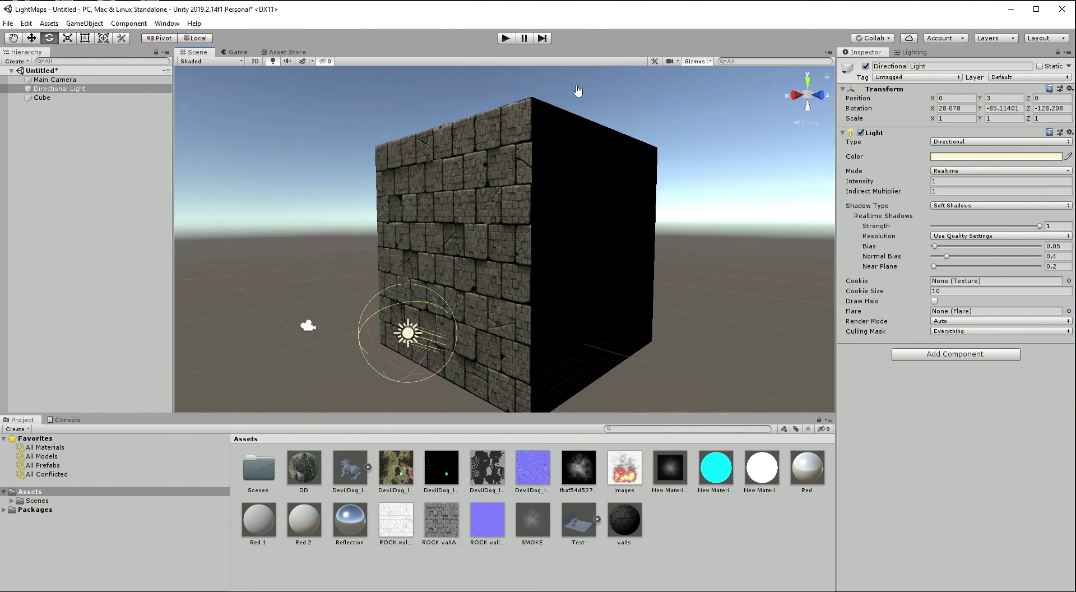